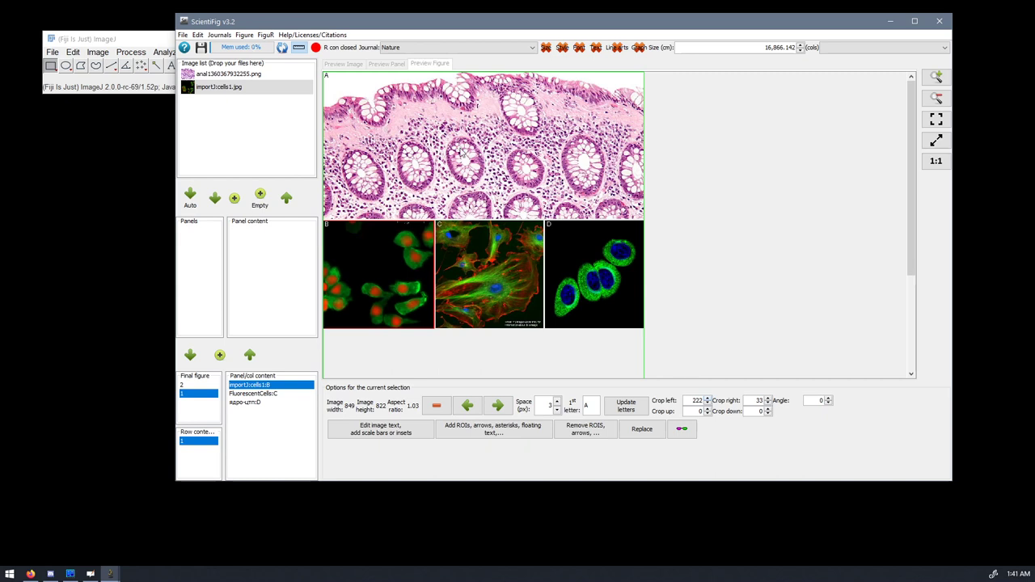
# Step: Move the histology image row below the row of fluorescence images in the figure
pyautogui.click(462, 152)
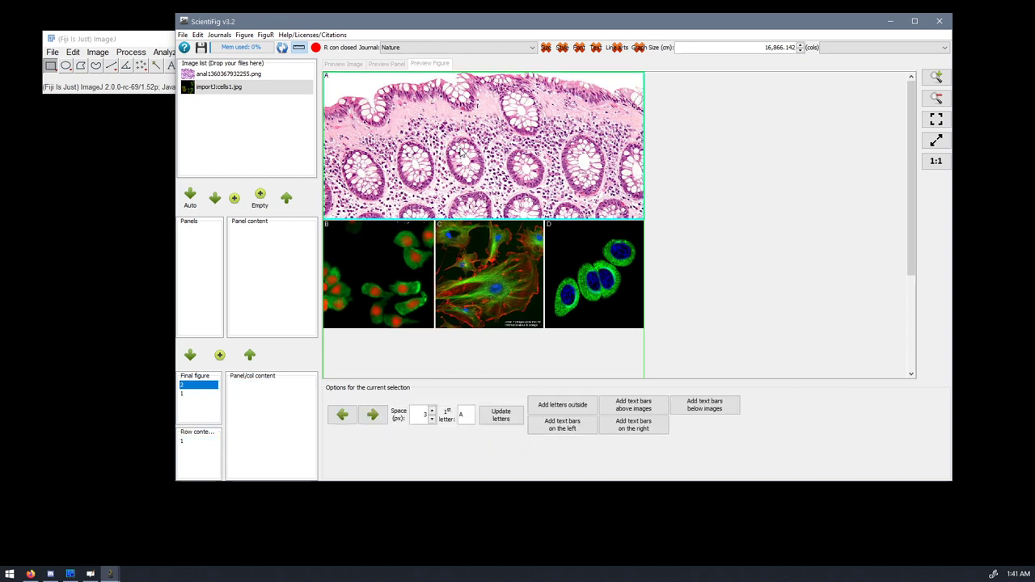
pyautogui.click(373, 414)
pyautogui.click(386, 114)
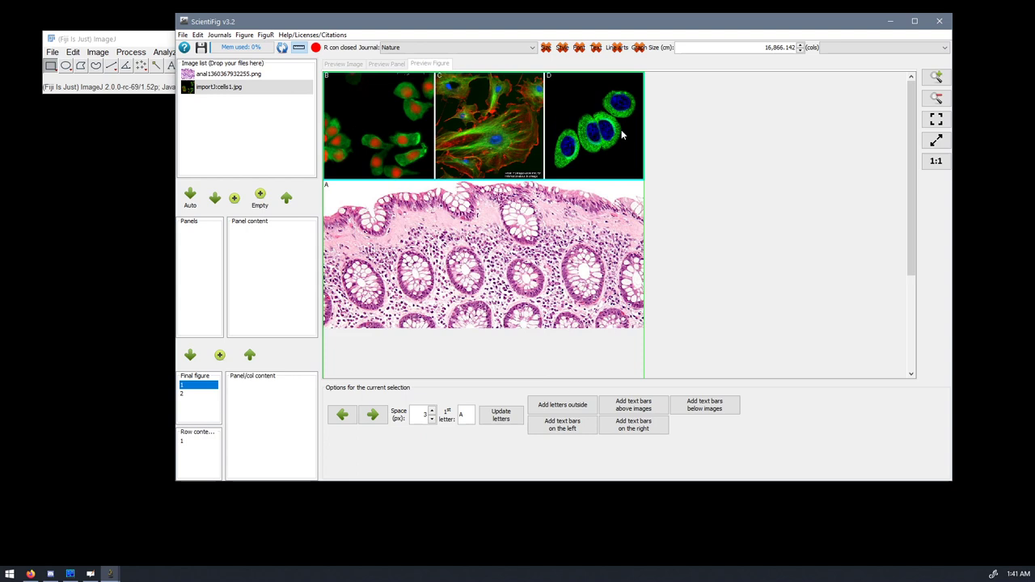
# Step: Start a text bar above the fluorescence row and enter "text1" as its text
pyautogui.click(398, 118)
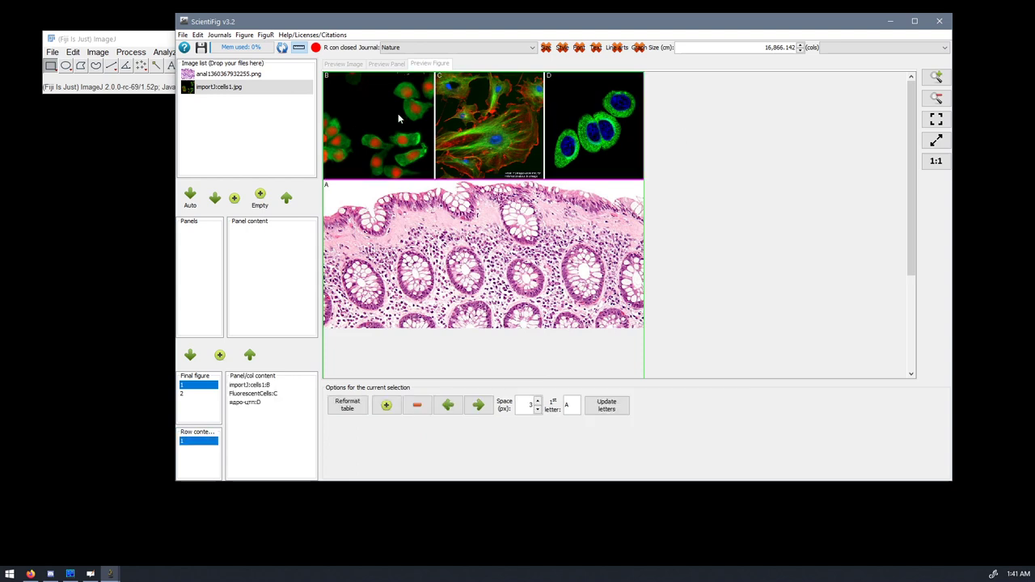
pyautogui.click(398, 118)
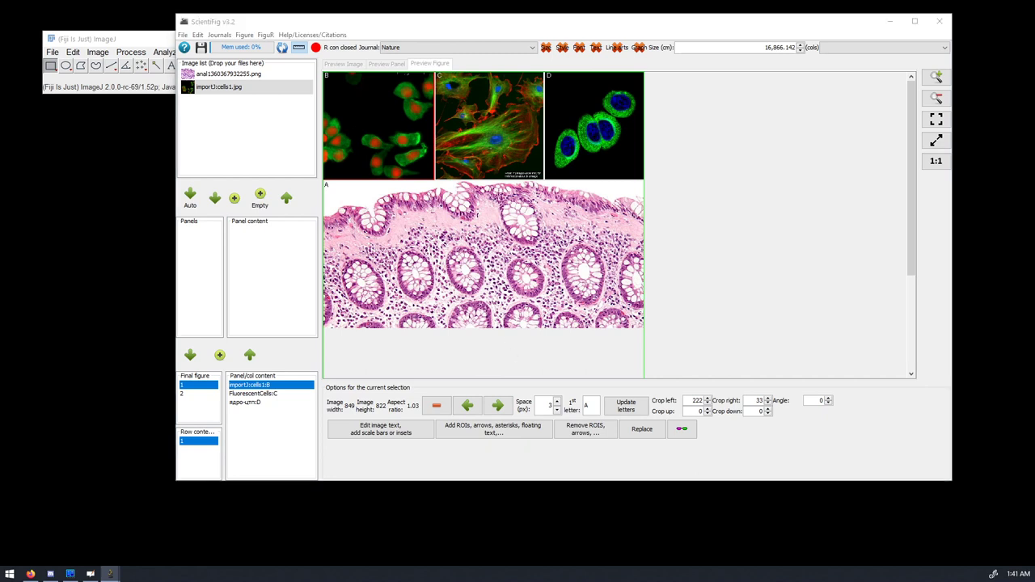
pyautogui.click(194, 387)
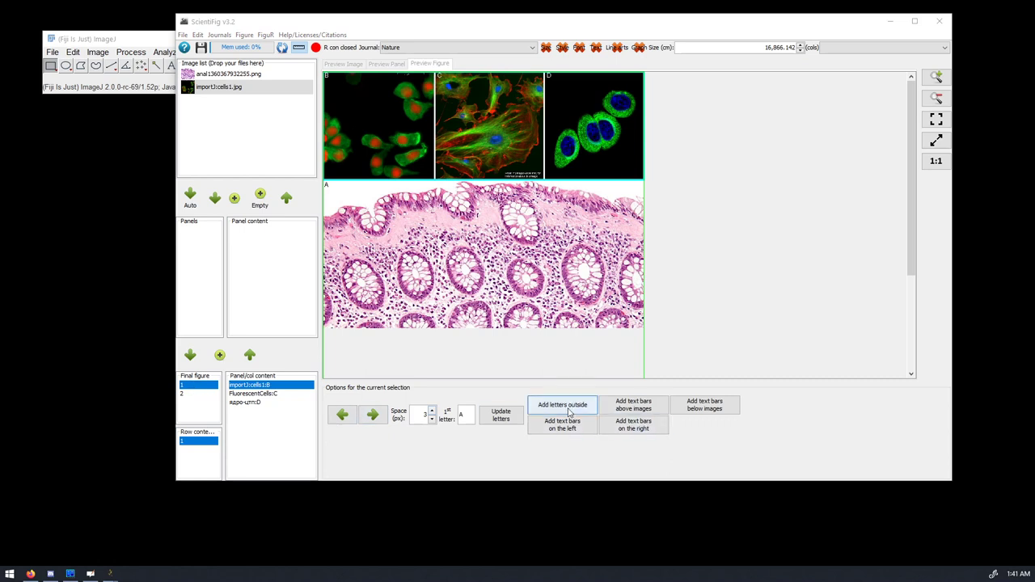
pyautogui.click(629, 408)
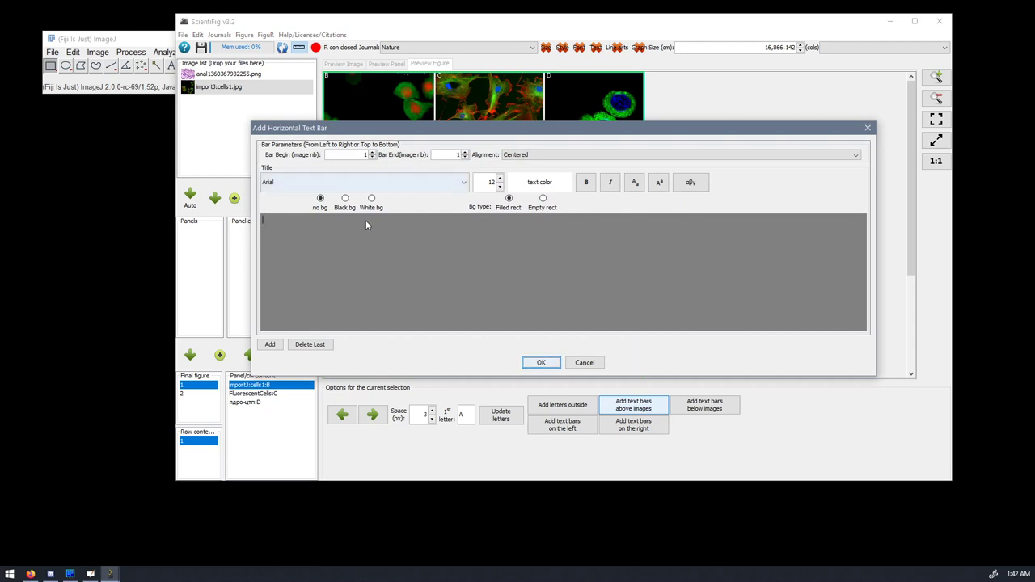
pyautogui.moveTo(525, 131); pyautogui.dragTo(511, 75)
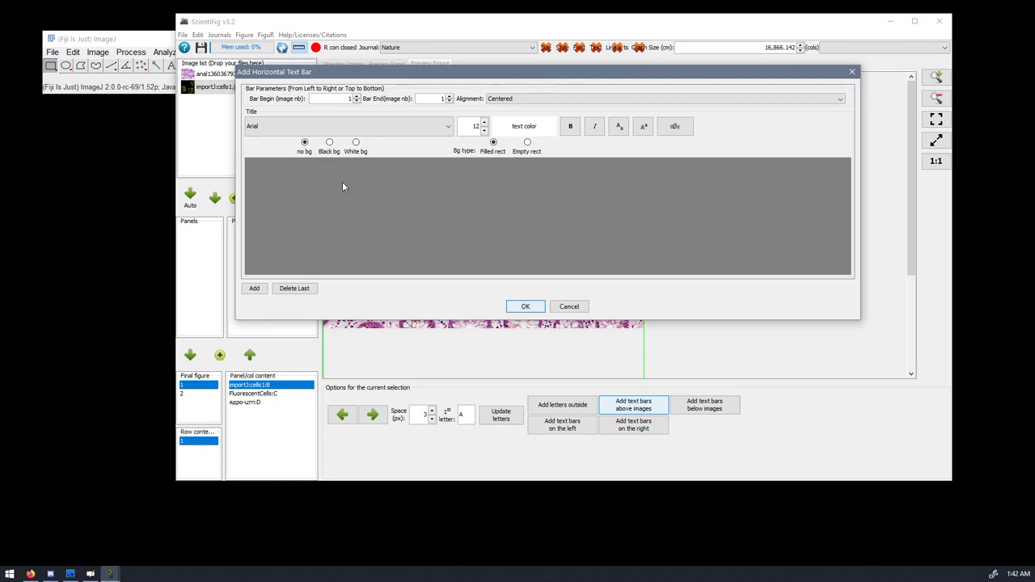
pyautogui.write('text1')
# Step: Add a second horizontal text bar and enter "text 2+3" as its text
pyautogui.click(256, 289)
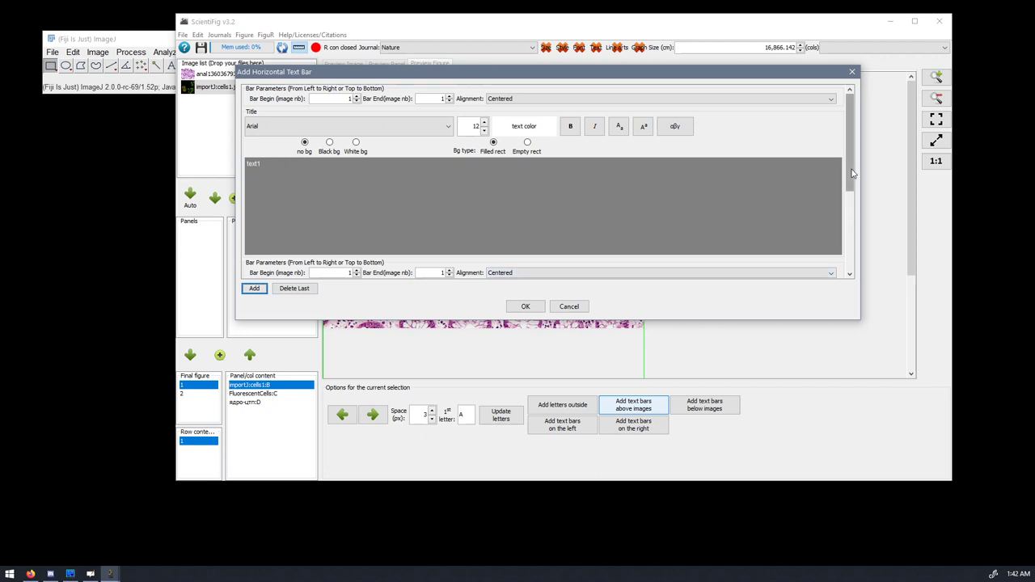
pyautogui.moveTo(851, 168); pyautogui.dragTo(845, 257)
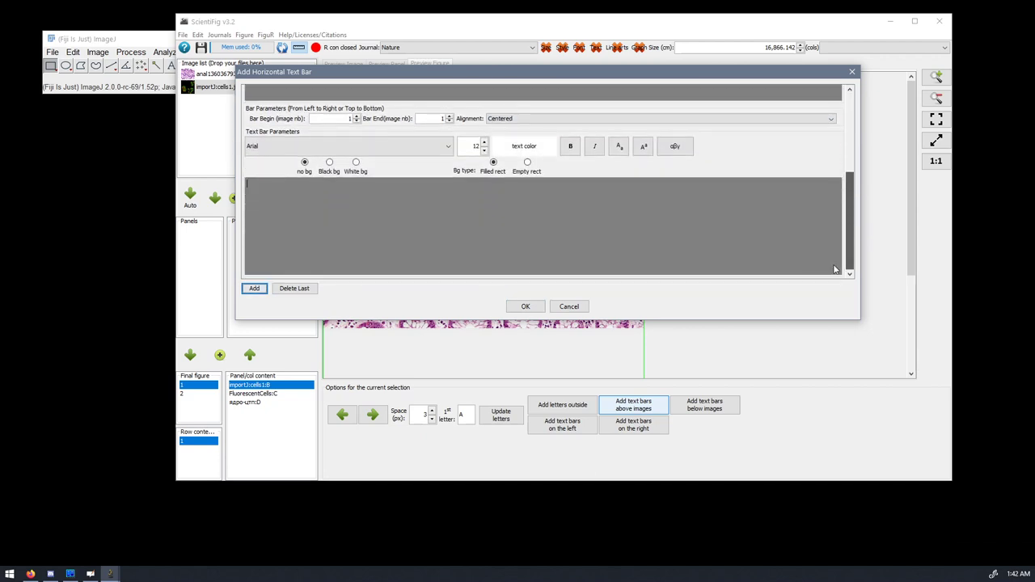
pyautogui.click(299, 234)
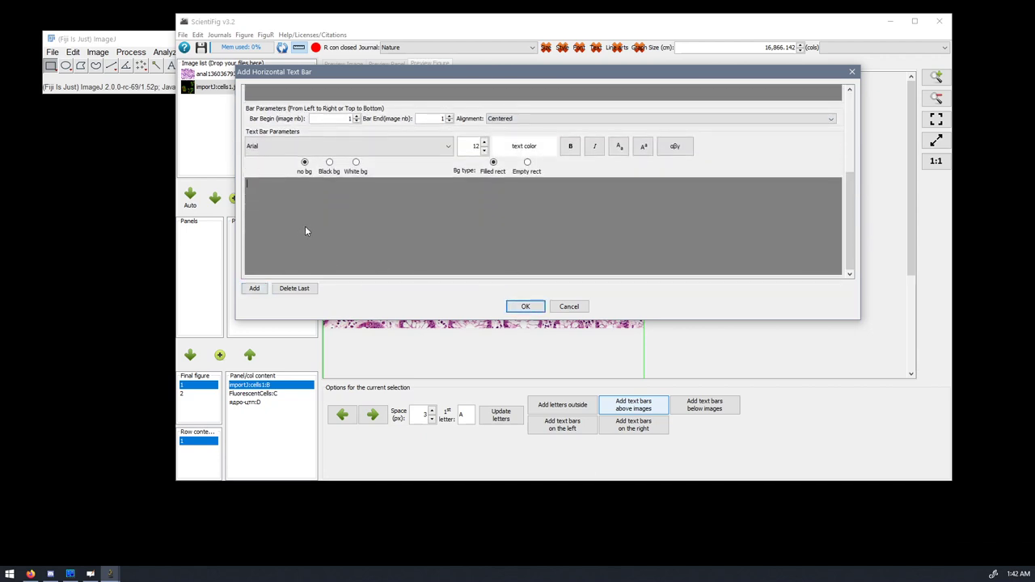
pyautogui.write('text 2+3')
# Step: Change the text colour of "text1" in the first horizontal bar to black
pyautogui.moveTo(851, 242); pyautogui.dragTo(859, 154)
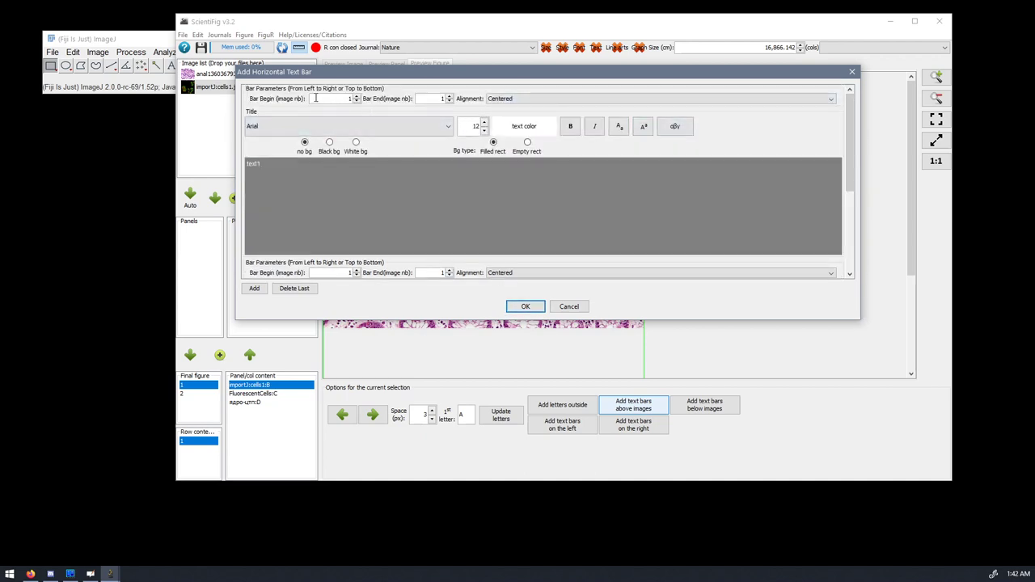
pyautogui.moveTo(309, 78); pyautogui.dragTo(295, 132)
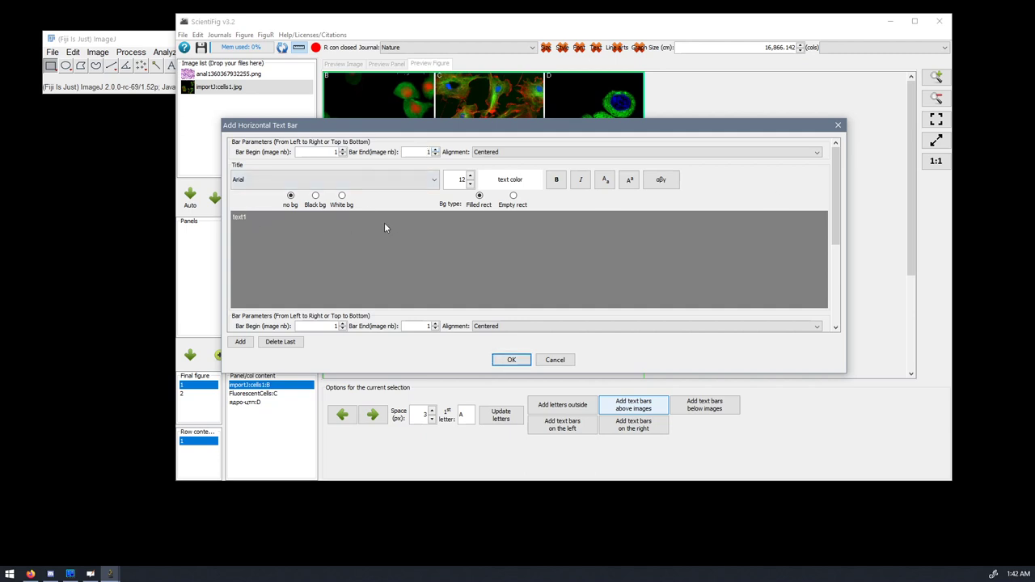
pyautogui.click(522, 181)
pyautogui.click(423, 242)
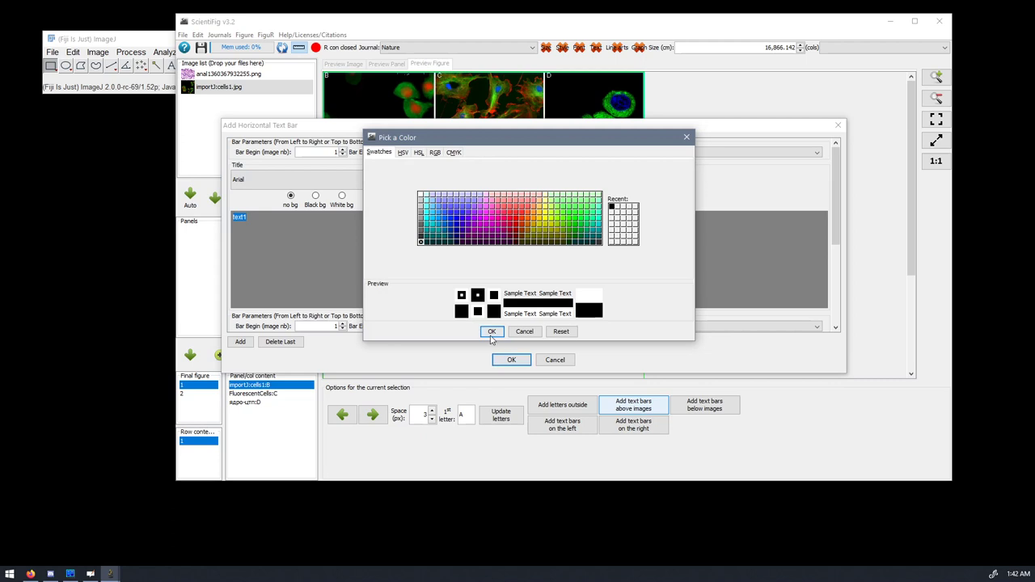
pyautogui.click(492, 332)
# Step: Set the "text 2+3" bar to begin at image 2 and end at image 3
pyautogui.moveTo(832, 199); pyautogui.dragTo(688, 260)
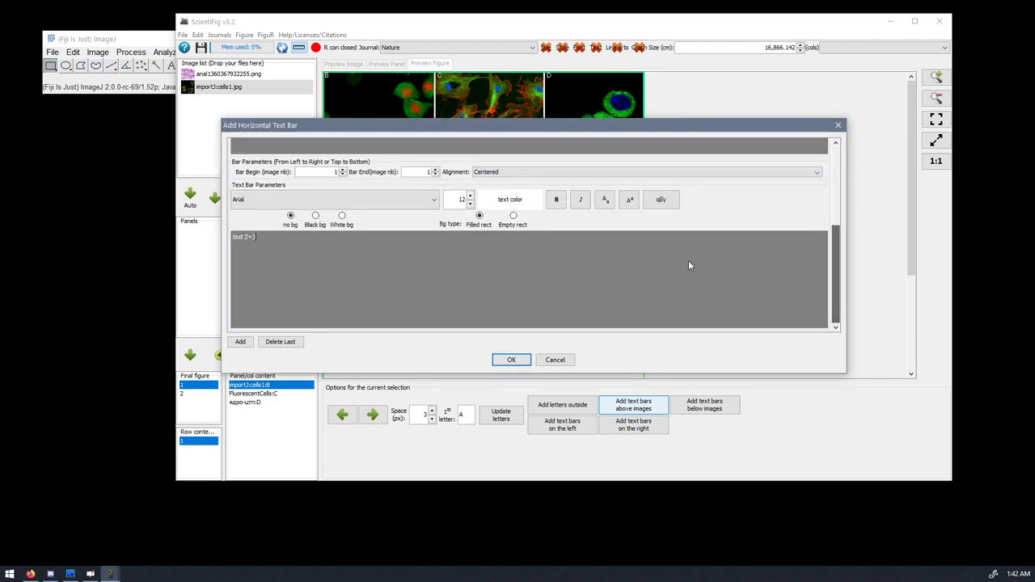
pyautogui.click(342, 169)
pyautogui.click(435, 169)
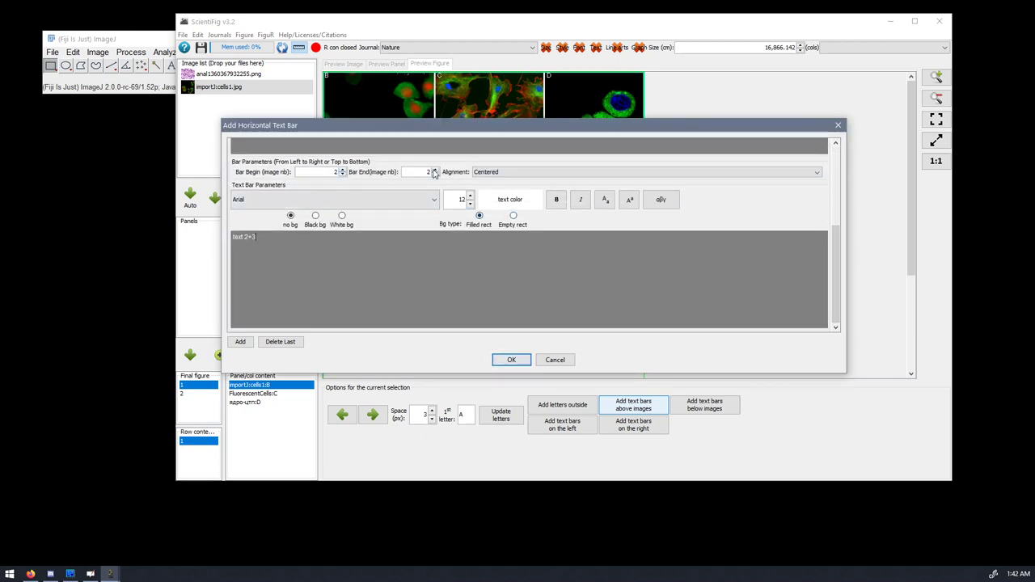
# Step: Colour the "text 2+3" text black and apply the text bars above the fluorescence images
pyautogui.moveTo(263, 236); pyautogui.dragTo(225, 239)
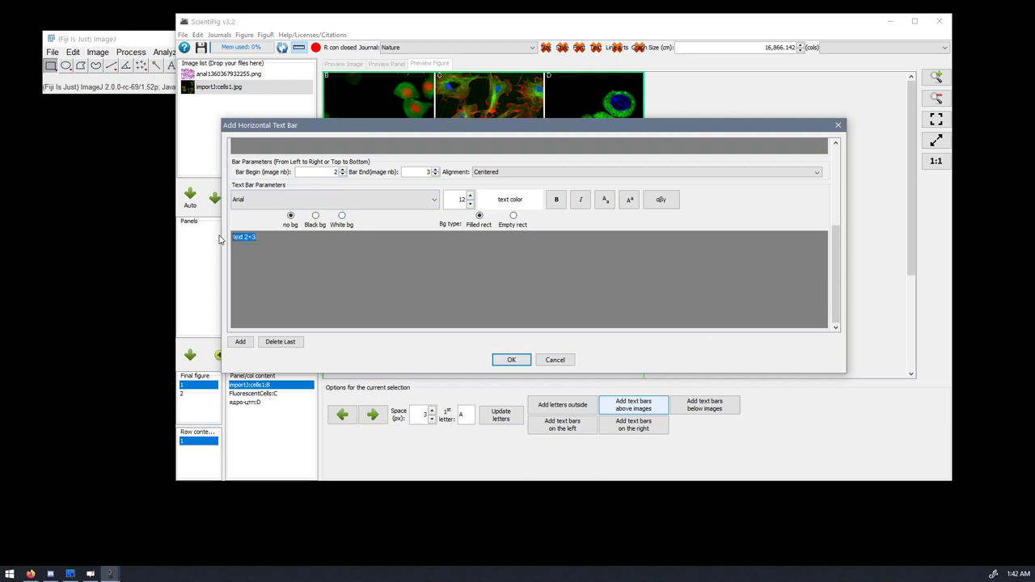
pyautogui.click(500, 202)
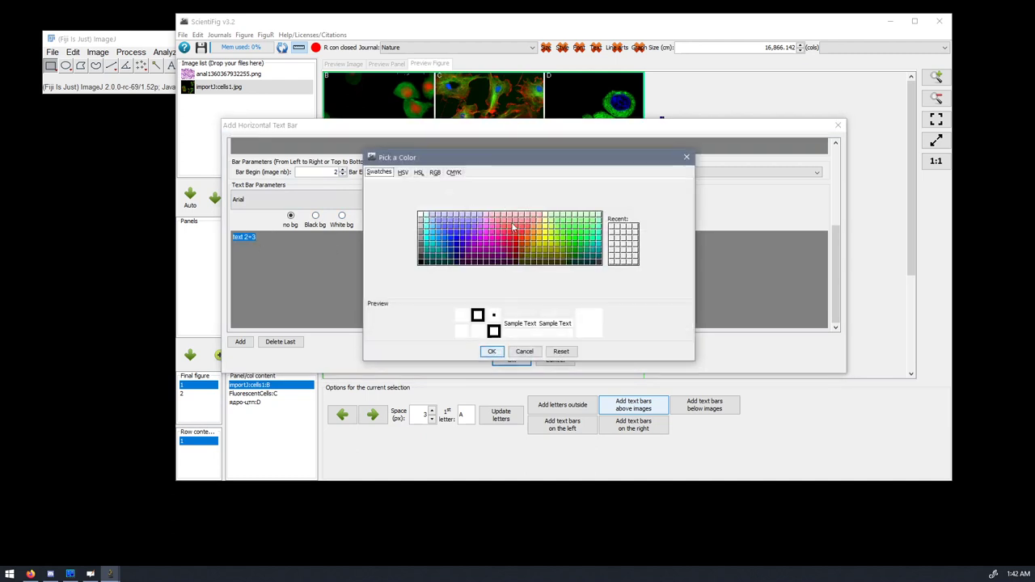
pyautogui.click(421, 261)
pyautogui.click(491, 351)
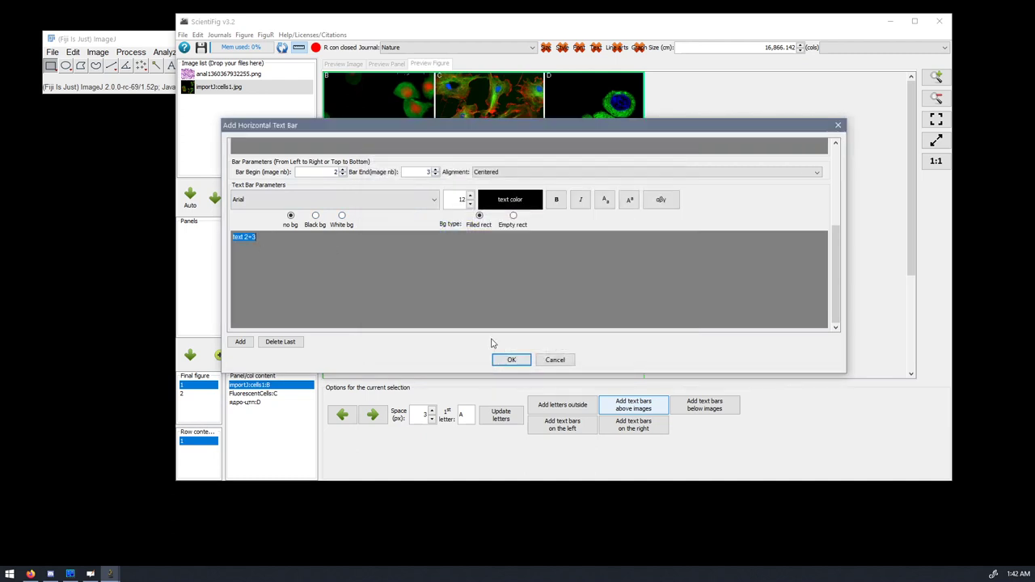
pyautogui.click(499, 360)
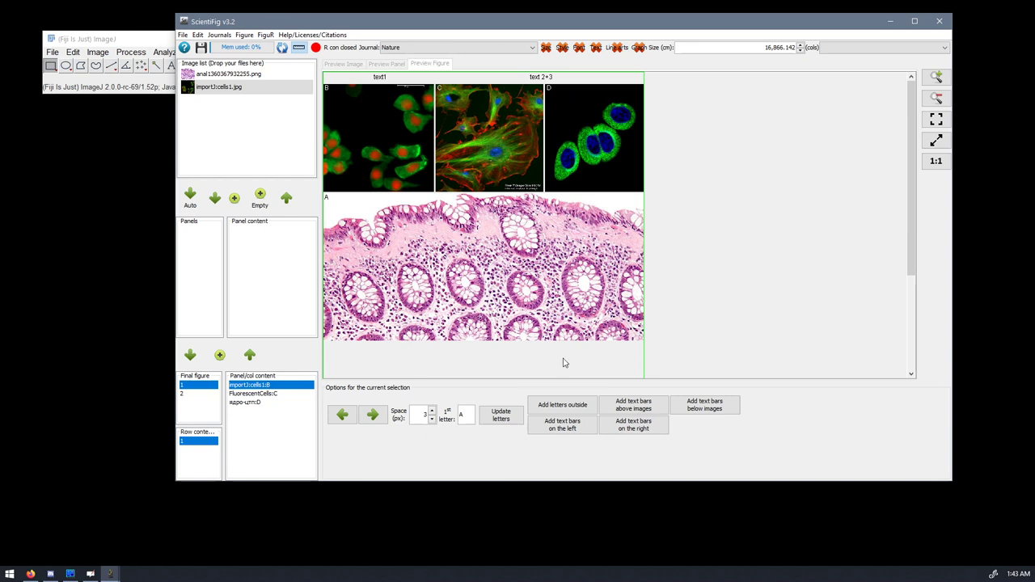
# Step: Start a vertical text bar left of the fluorescence row, add a second bar entry, and enter "fluo" in the first
pyautogui.click(572, 429)
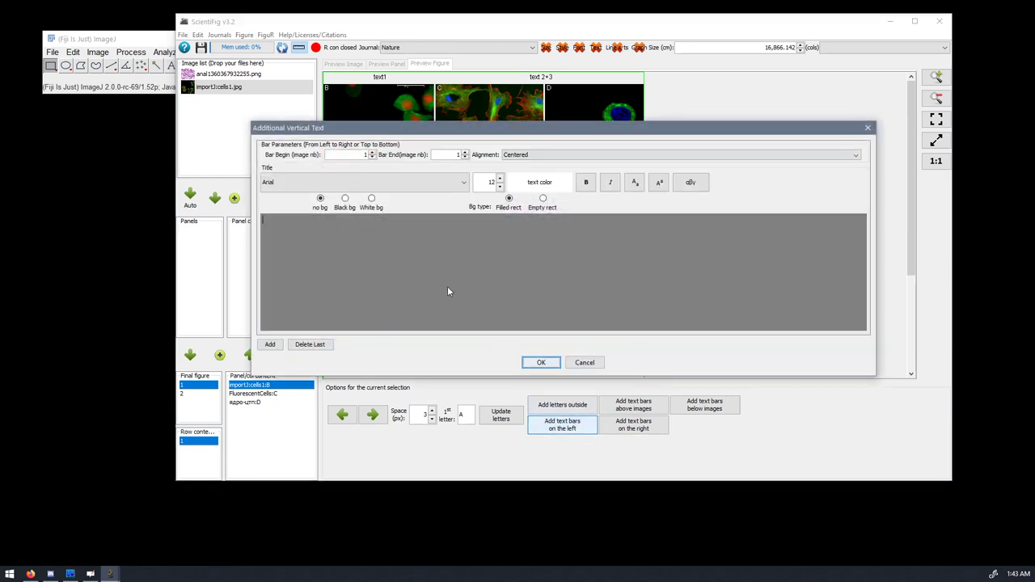
pyautogui.click(270, 344)
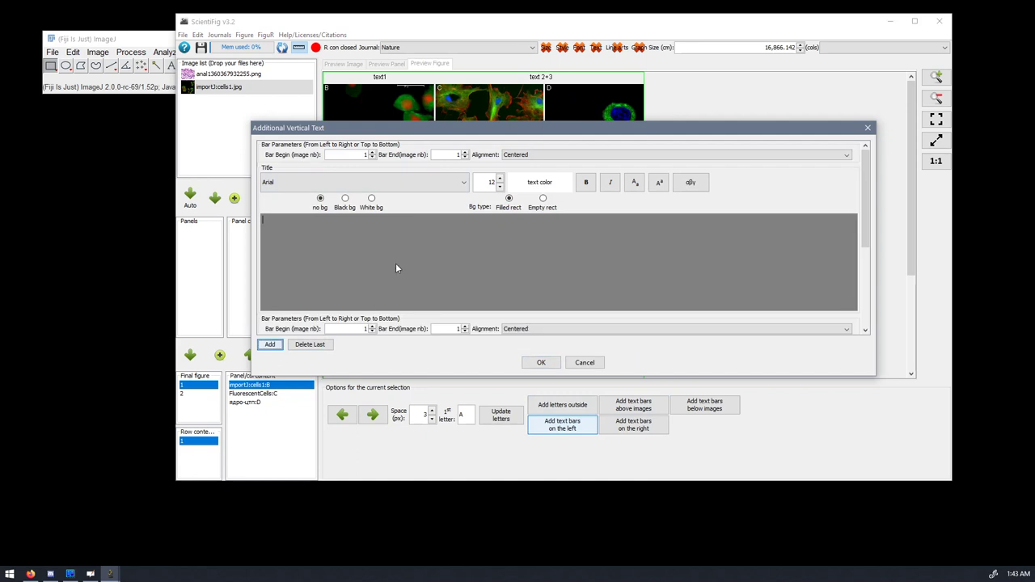
pyautogui.click(373, 239)
pyautogui.write('fluo')
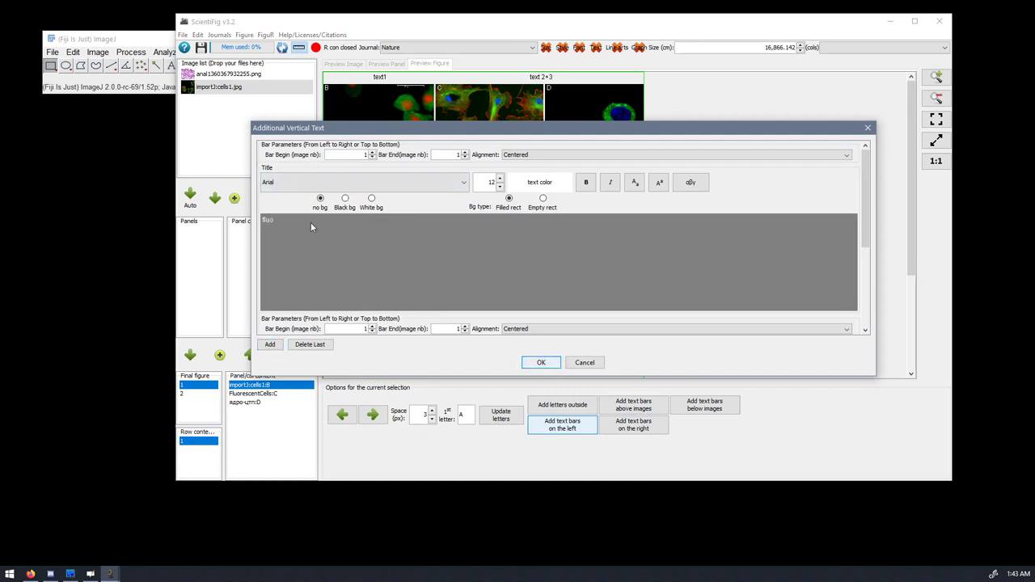
# Step: Colour the "fluo" text black and apply the vertical text bar to the fluorescence row
pyautogui.moveTo(310, 223); pyautogui.dragTo(242, 222)
pyautogui.click(554, 182)
pyautogui.click(451, 245)
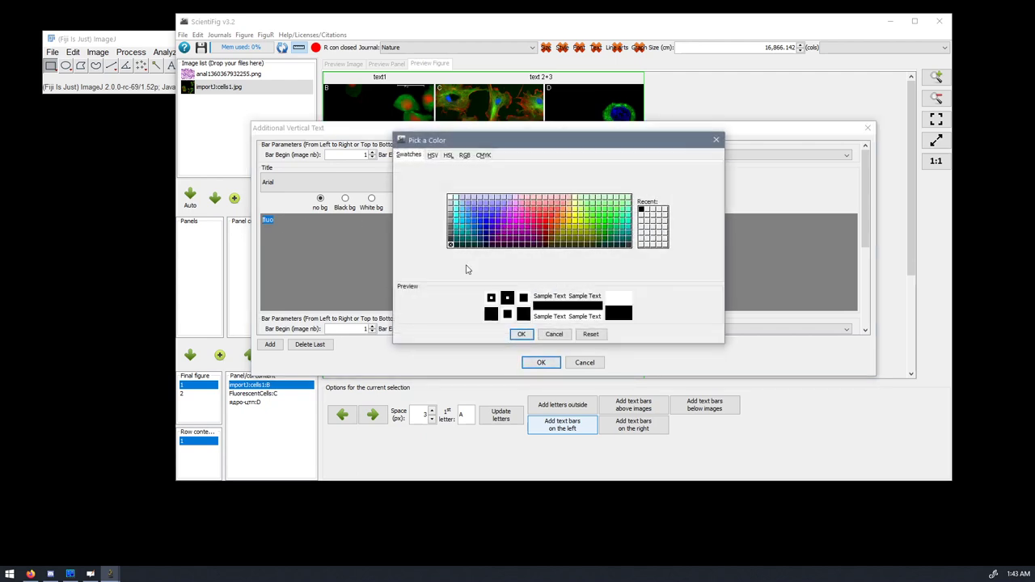
pyautogui.click(522, 335)
pyautogui.scroll(-5, 853, 209)
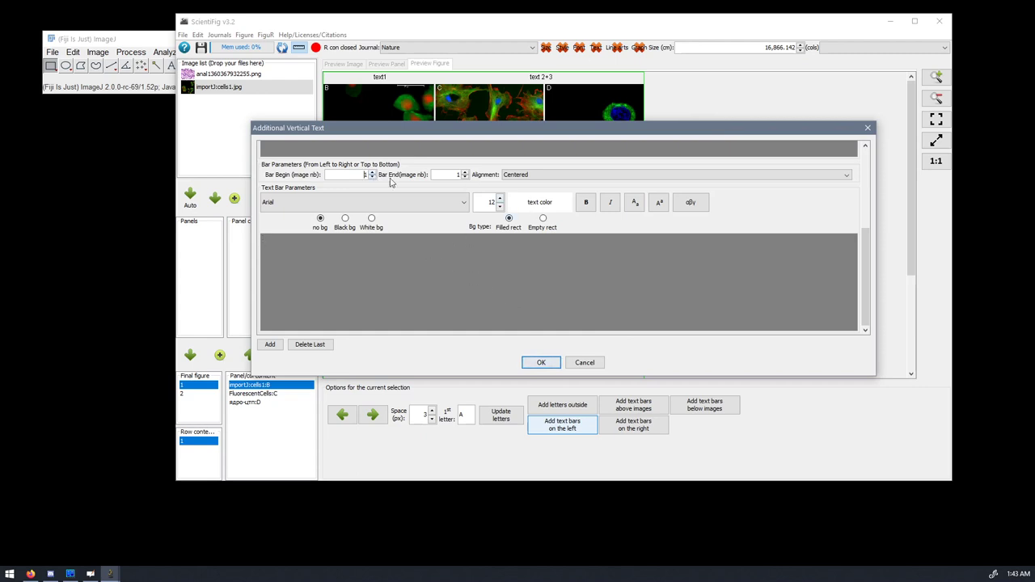
pyautogui.click(546, 362)
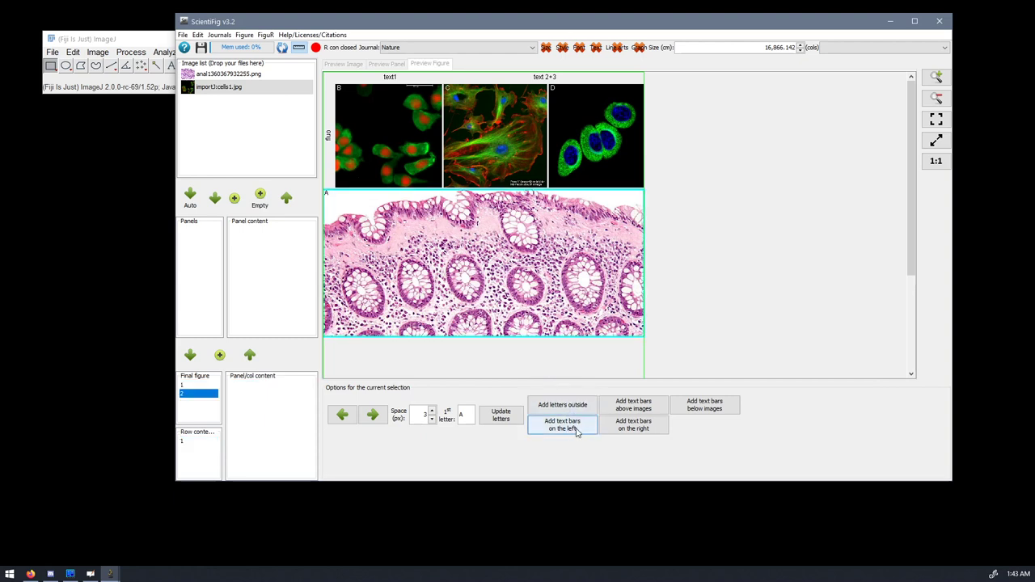
# Step: Add a vertical text bar left of the histology row reading "H&E" in black text
pyautogui.click(570, 429)
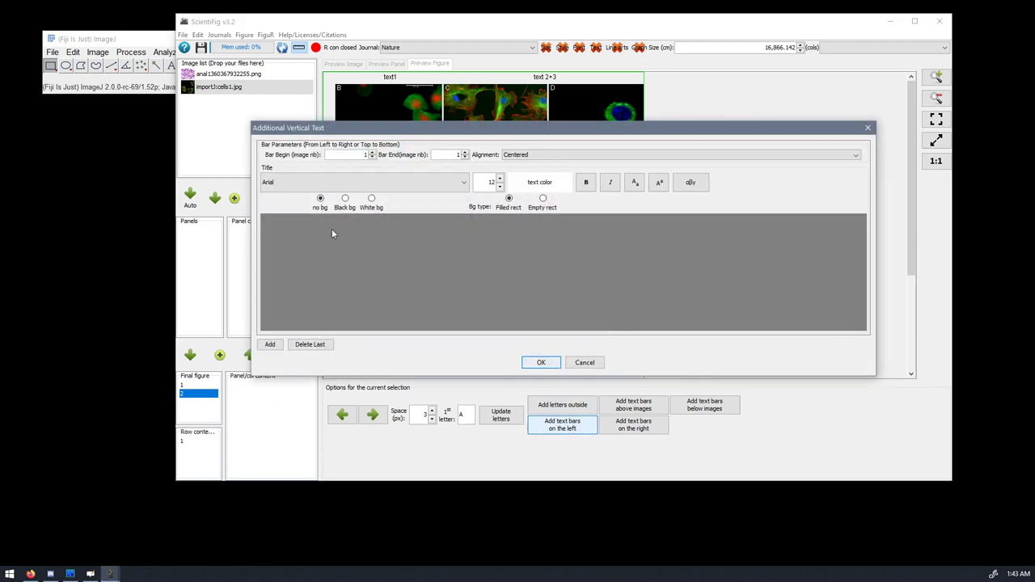
pyautogui.write('H&E')
pyautogui.hotkey('ctrl', 'a')
pyautogui.click(587, 182)
pyautogui.click(536, 184)
pyautogui.click(458, 256)
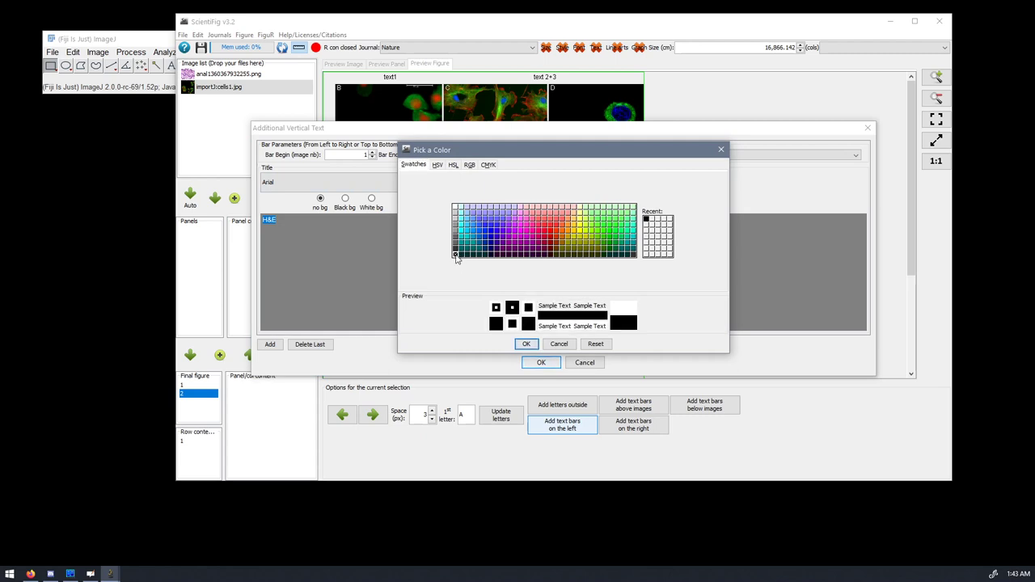
pyautogui.click(525, 344)
pyautogui.click(541, 363)
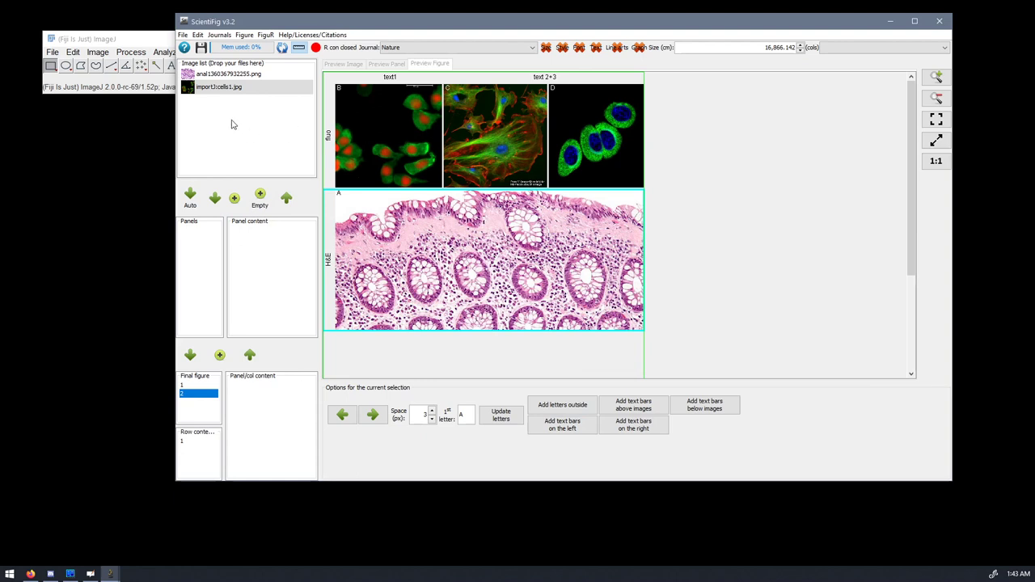
# Step: Save the figure in the Documents folder as Fig1 in the yf5m format
pyautogui.click(184, 37)
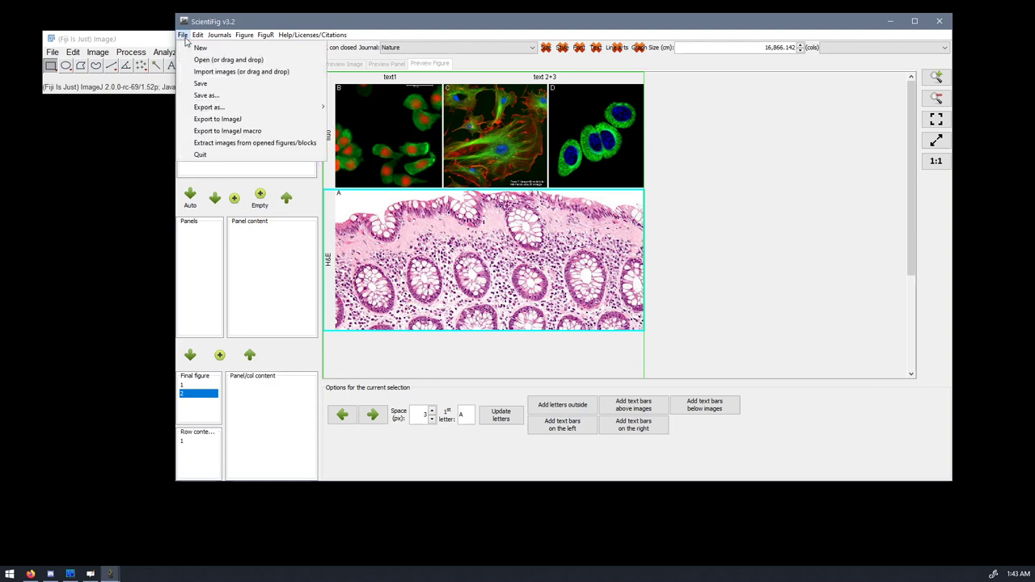
pyautogui.click(206, 96)
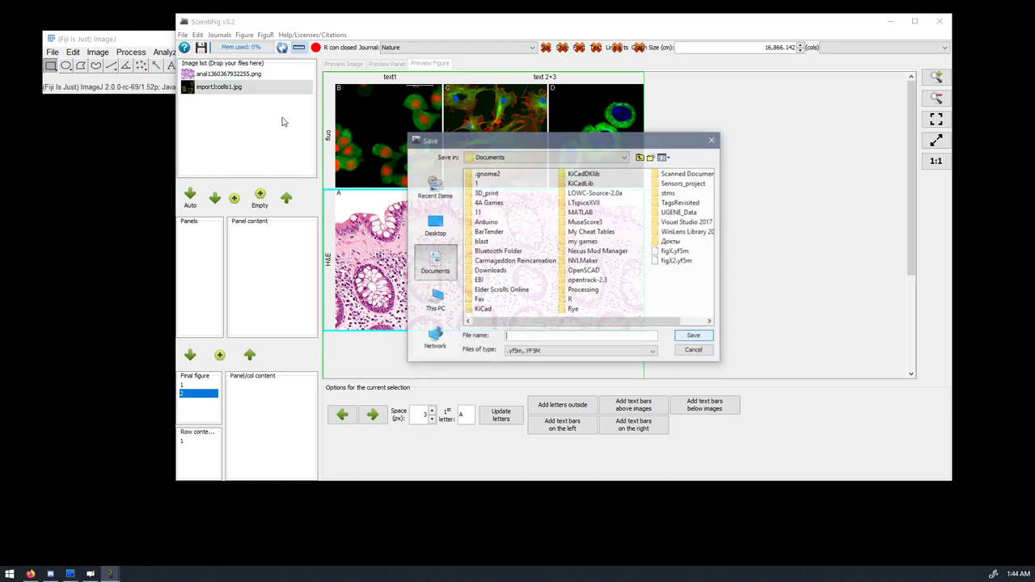
pyautogui.click(562, 351)
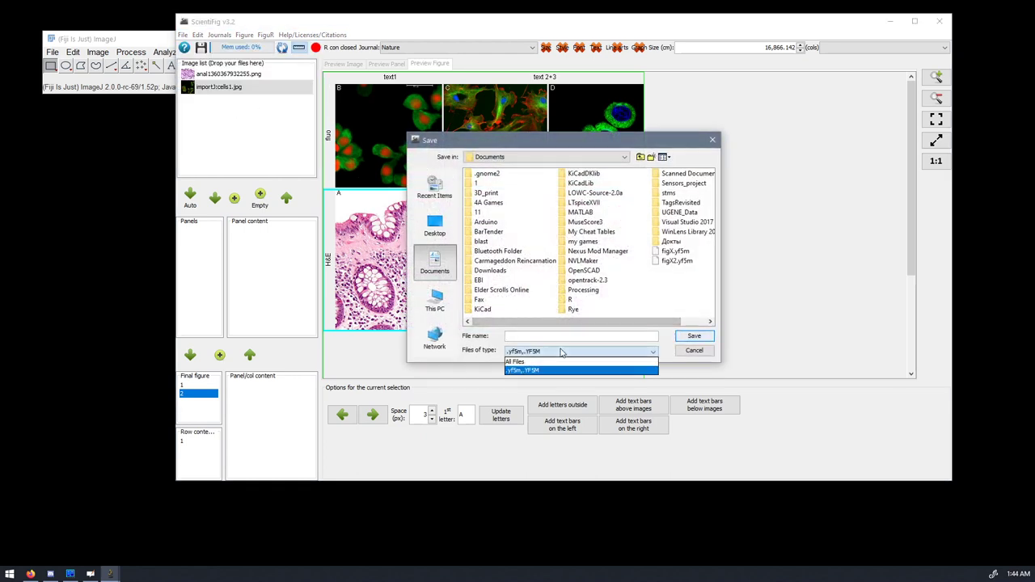
pyautogui.click(562, 351)
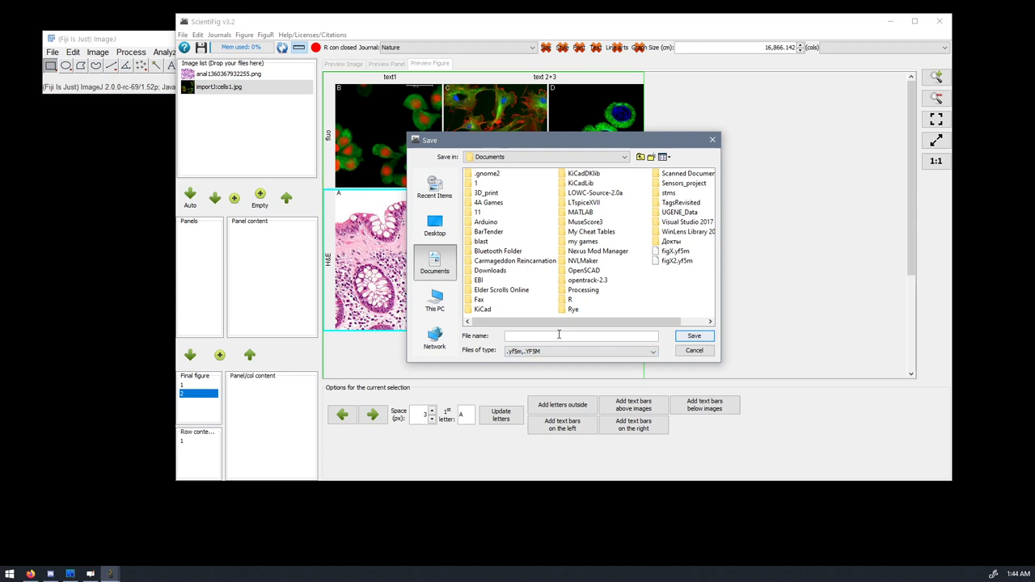
pyautogui.write('m')
pyautogui.write('Fig1')
pyautogui.press('Return')
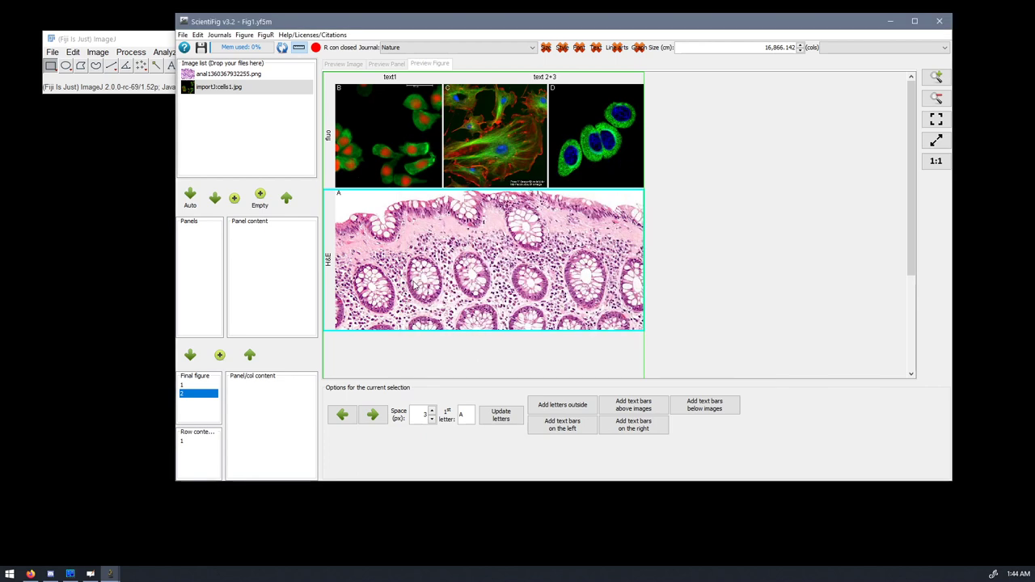
# Step: Give the first fluorescence image a scale bar of 50 units with a conversion factor of 2
pyautogui.moveTo(489, 25); pyautogui.dragTo(449, 48)
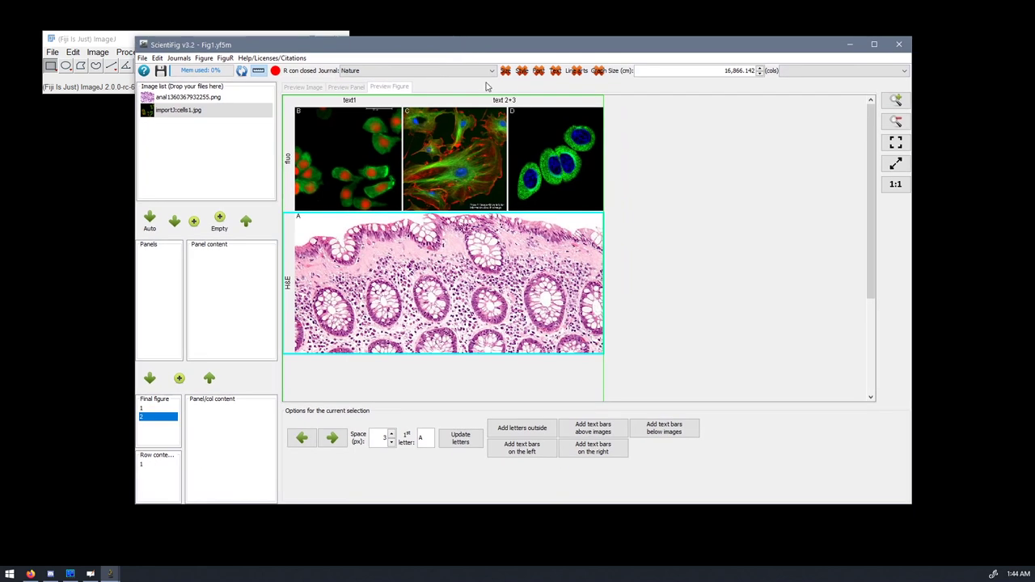
pyautogui.click(369, 171)
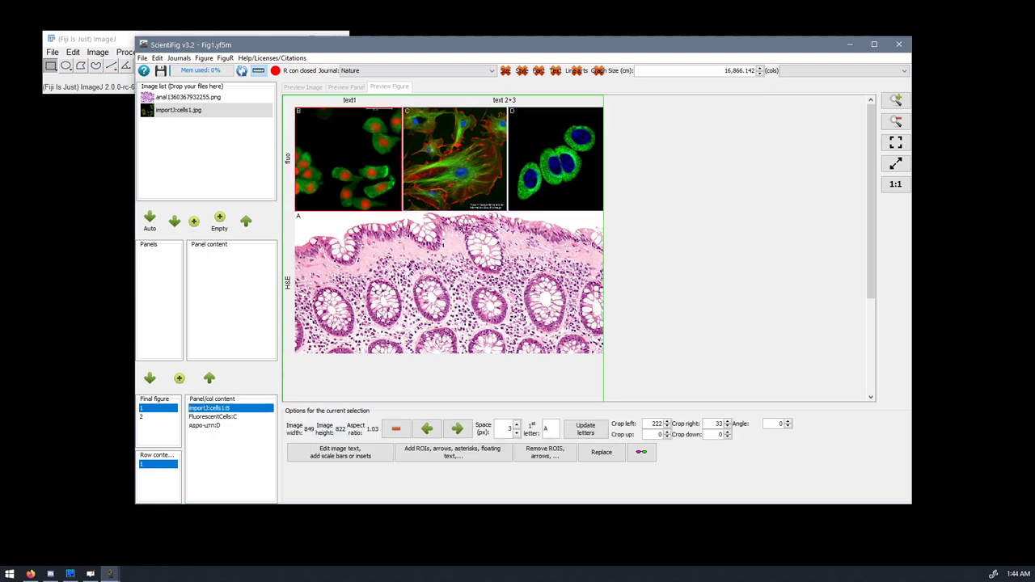
pyautogui.click(340, 456)
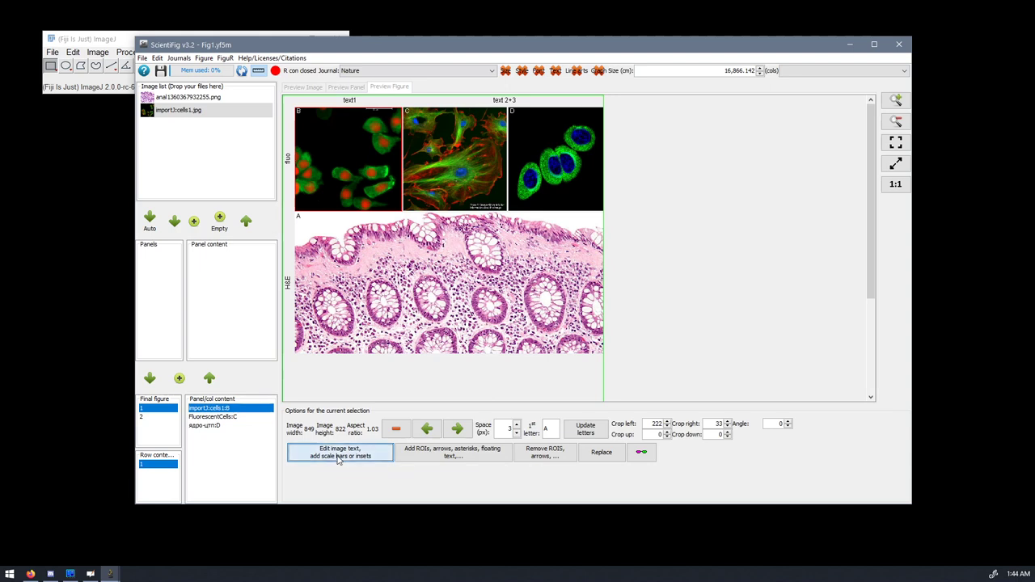
pyautogui.moveTo(564, 118); pyautogui.dragTo(461, 95)
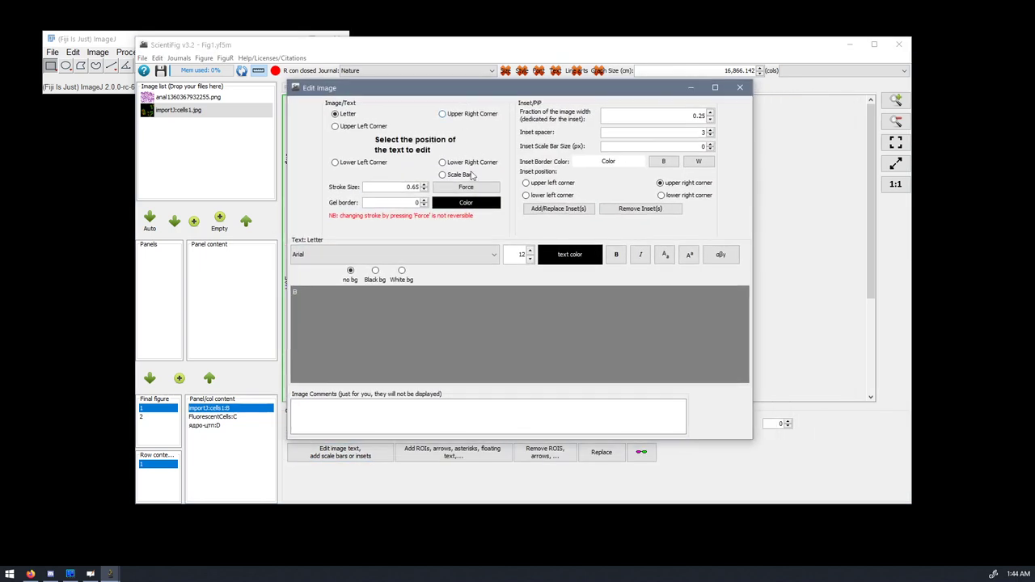
pyautogui.click(442, 175)
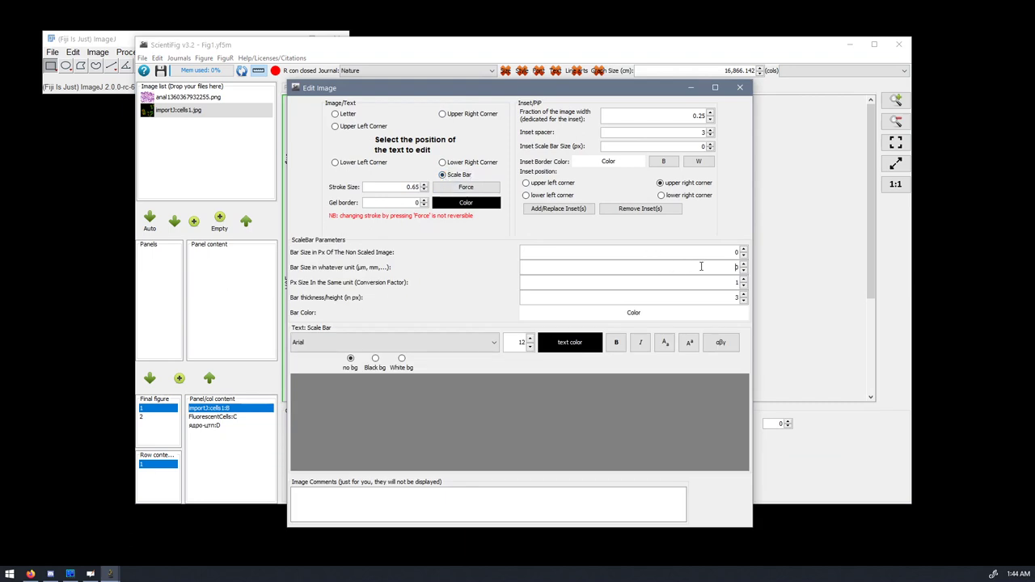
pyautogui.doubleClick(737, 266)
pyautogui.write('50')
pyautogui.write('2')
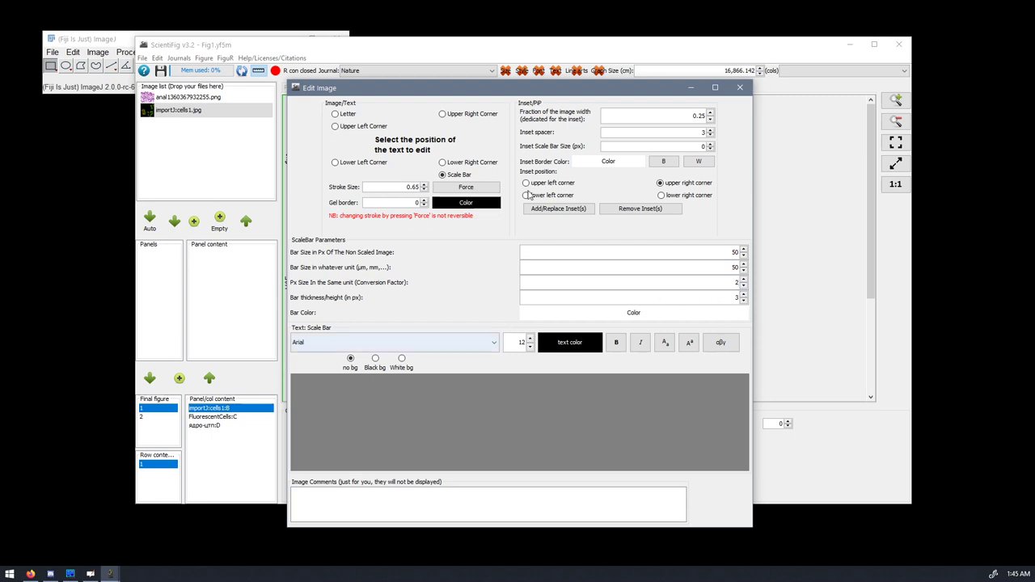
# Step: Try a conversion factor of 4 for the first image's scale bar, then set it to 0.4
pyautogui.moveTo(549, 86); pyautogui.dragTo(748, 71)
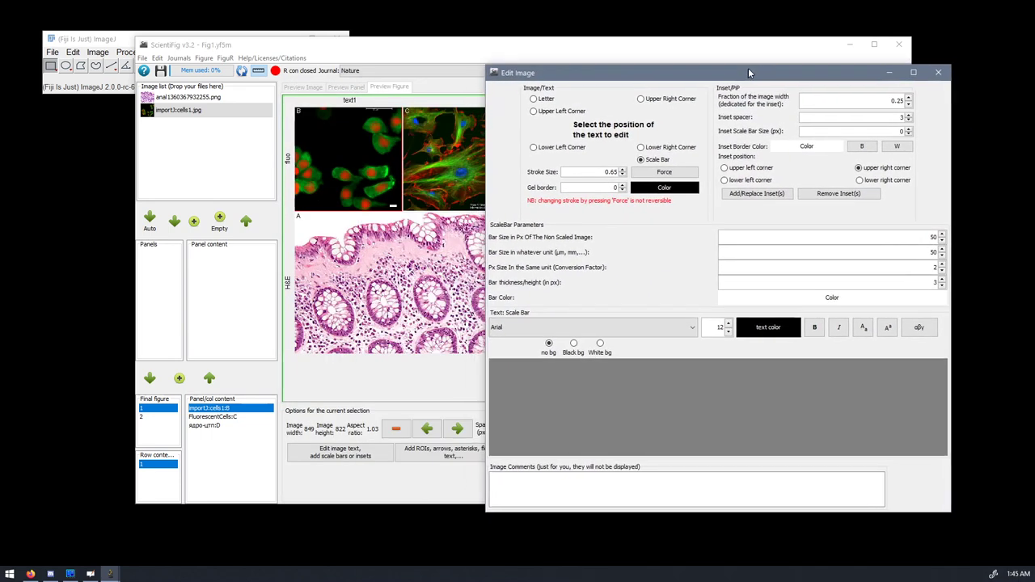
pyautogui.doubleClick(931, 266)
pyautogui.write('4')
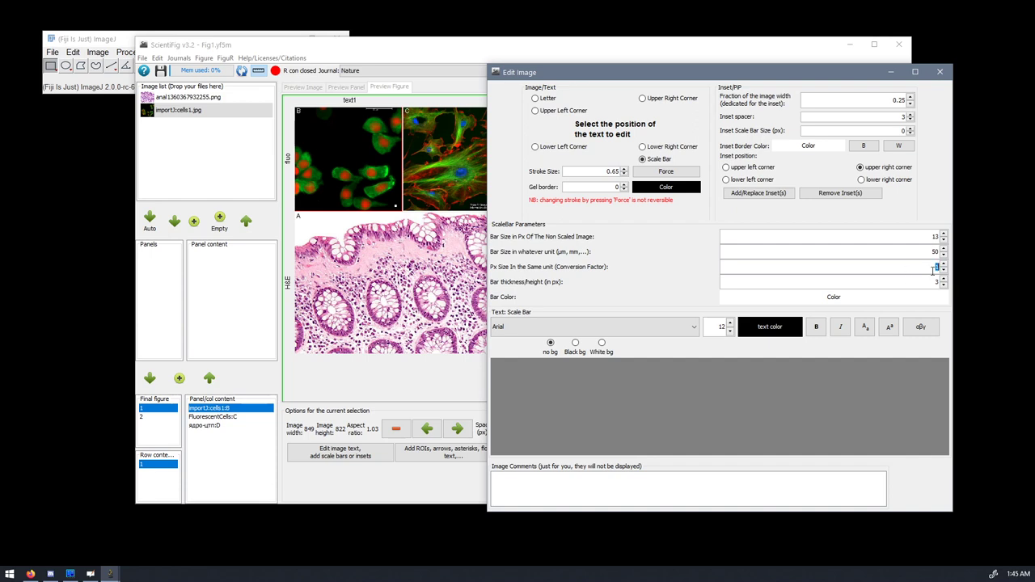
pyautogui.doubleClick(936, 267)
pyautogui.write('0.4')
pyautogui.click(919, 253)
pyautogui.moveTo(792, 76); pyautogui.dragTo(734, 46)
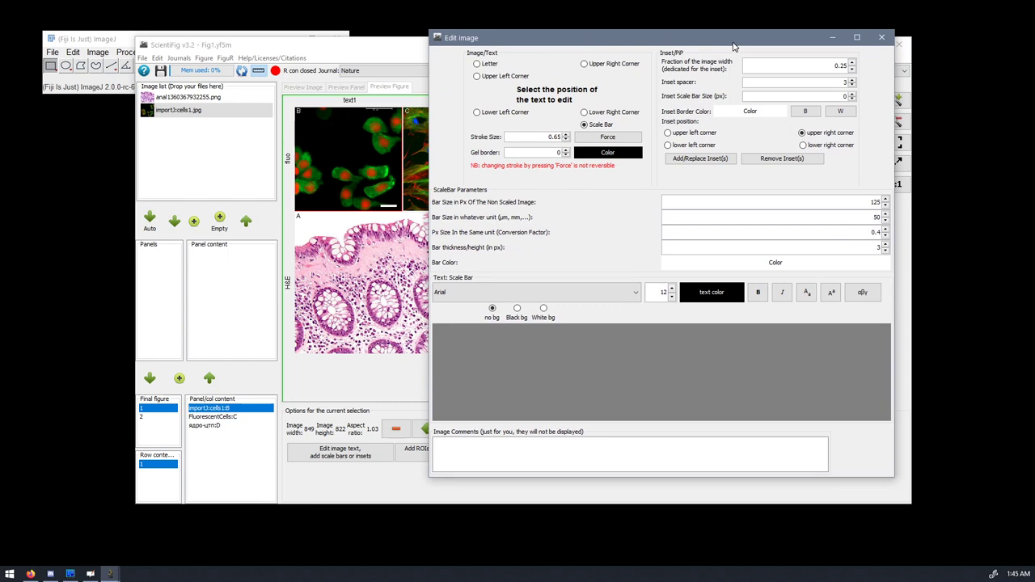
pyautogui.moveTo(733, 46); pyautogui.dragTo(715, 44)
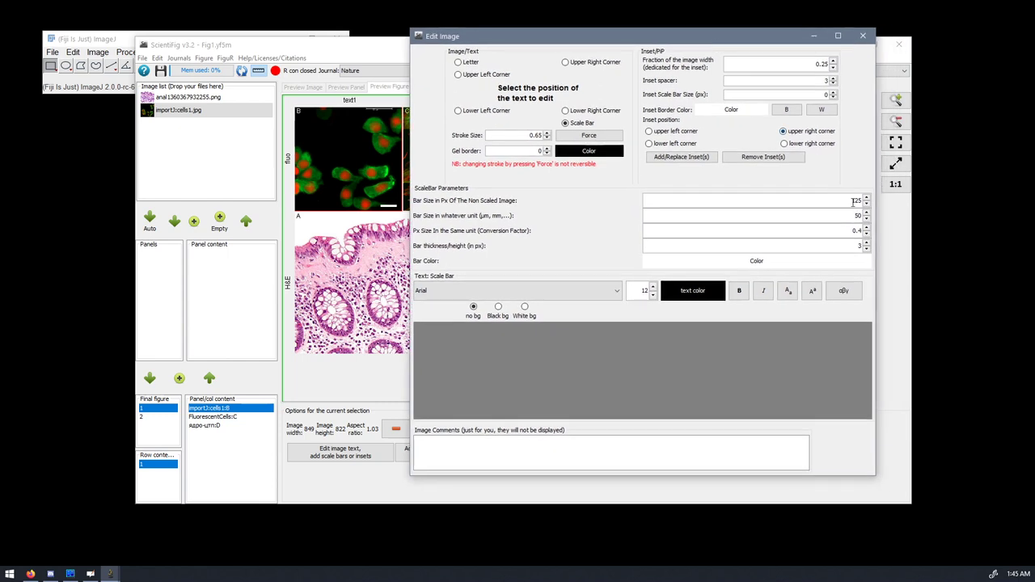
pyautogui.moveTo(832, 231); pyautogui.dragTo(863, 232)
pyautogui.click(817, 215)
pyautogui.moveTo(817, 214); pyautogui.dragTo(870, 219)
# Step: Label the first fluorescence image's scale bar "50µ", inserting the Greek letter mu after the number
pyautogui.moveTo(612, 40)
pyautogui.mouseDown()
pyautogui.moveTo(681, 53)
pyautogui.moveTo(608, 47)
pyautogui.mouseUp()
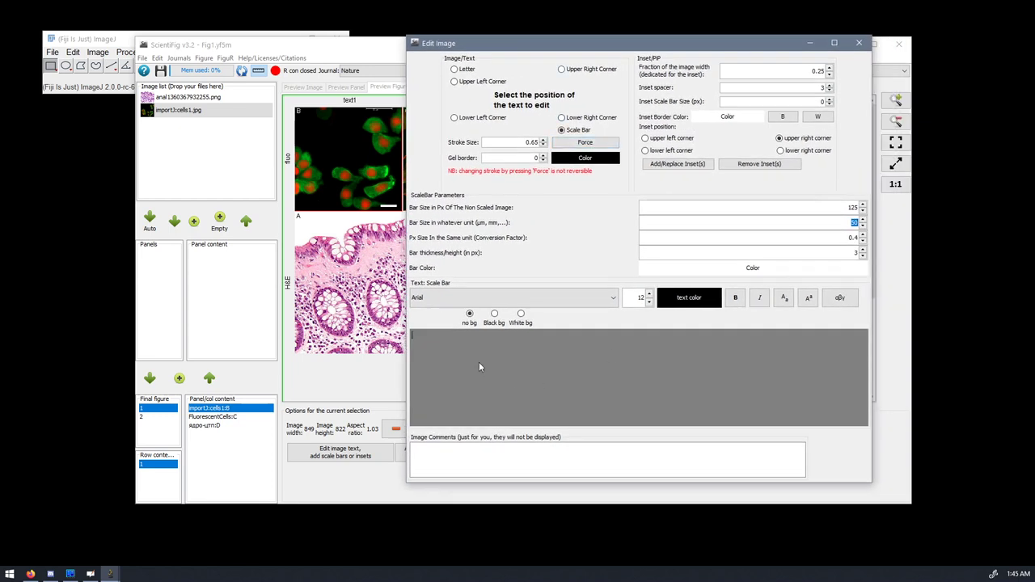
pyautogui.write('50')
pyautogui.click(840, 298)
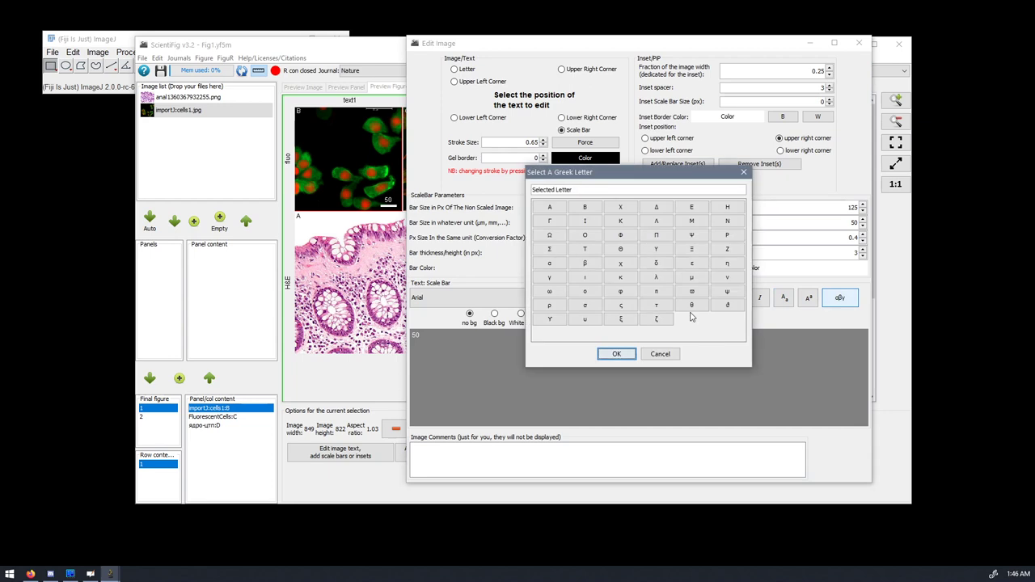
pyautogui.click(691, 277)
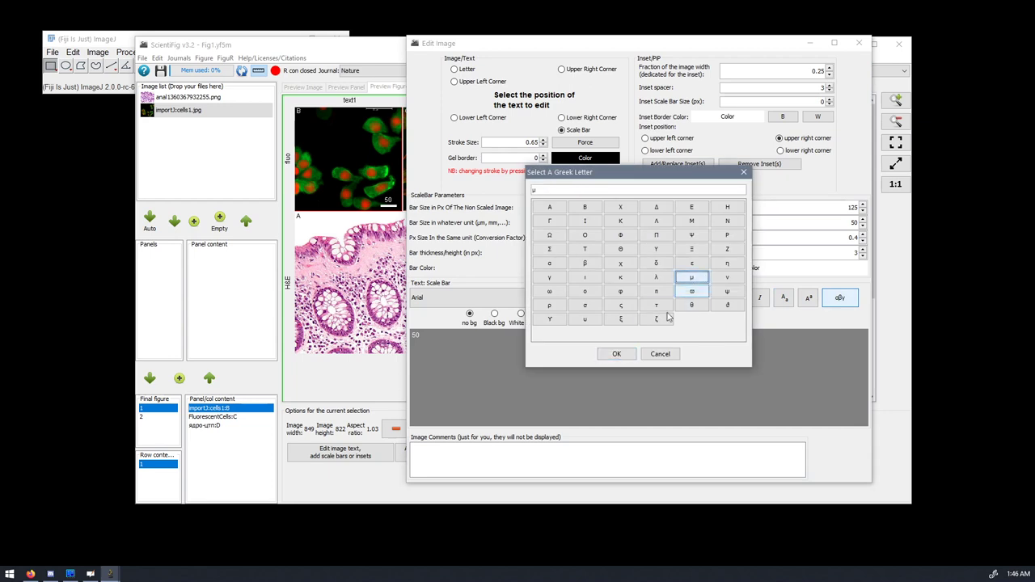
pyautogui.click(620, 353)
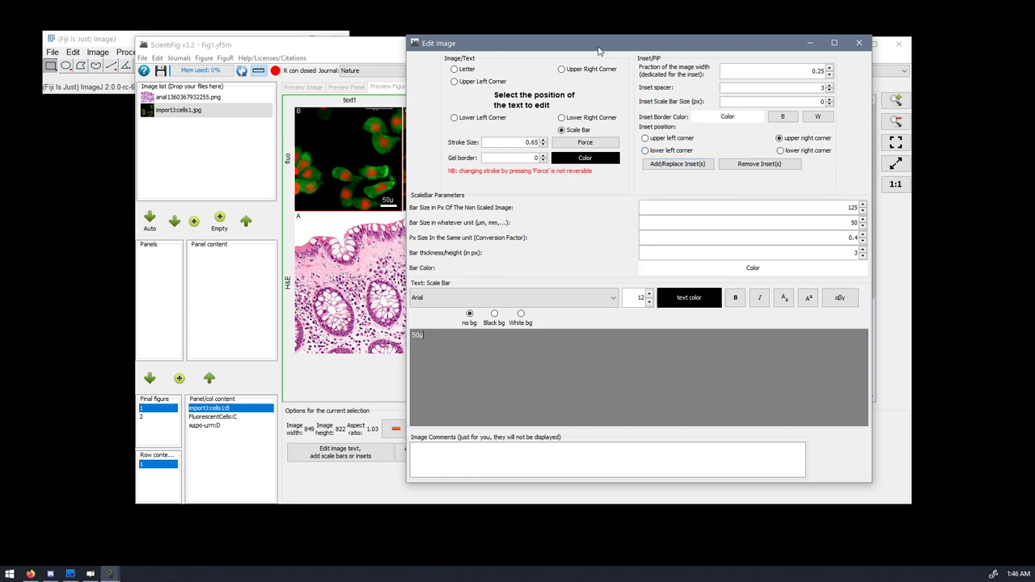
# Step: Give the second fluorescence image a scale bar of 50 units with a conversion factor of 0.2
pyautogui.moveTo(598, 50); pyautogui.dragTo(455, 235)
pyautogui.click(458, 176)
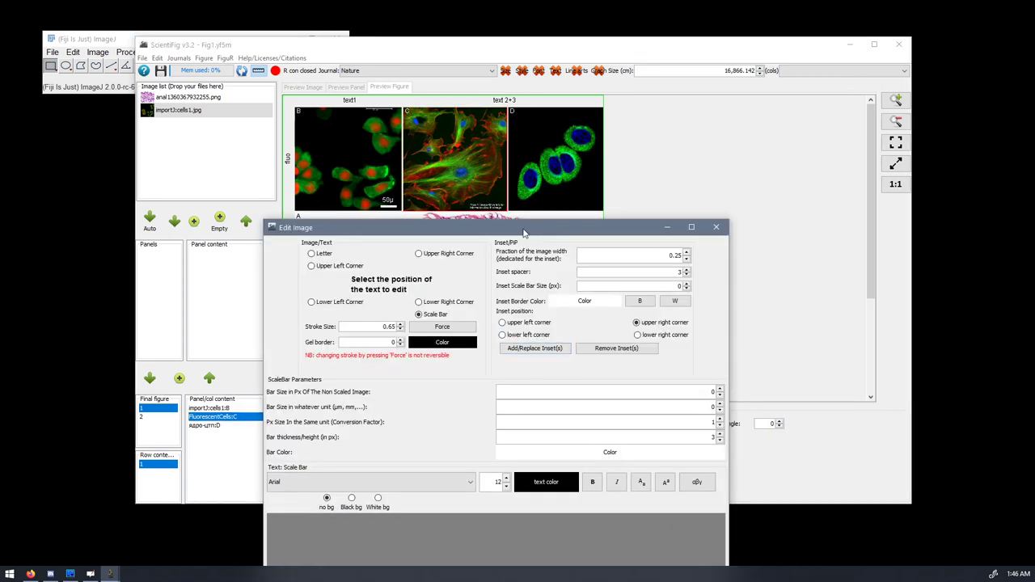
pyautogui.moveTo(522, 229); pyautogui.dragTo(661, 116)
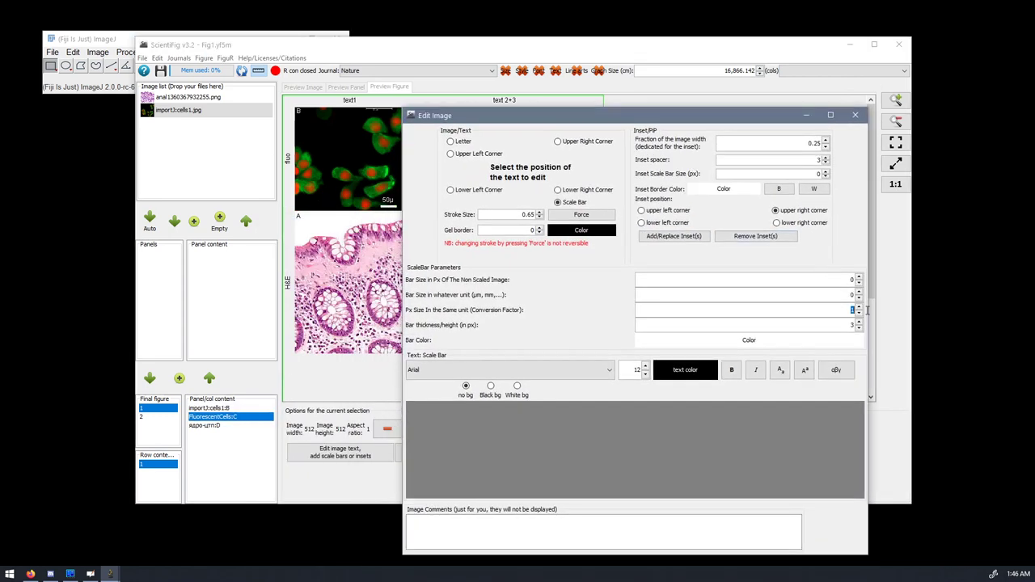
pyautogui.write('.2')
pyautogui.doubleClick(853, 295)
pyautogui.write('50')
pyautogui.moveTo(652, 120); pyautogui.dragTo(773, 71)
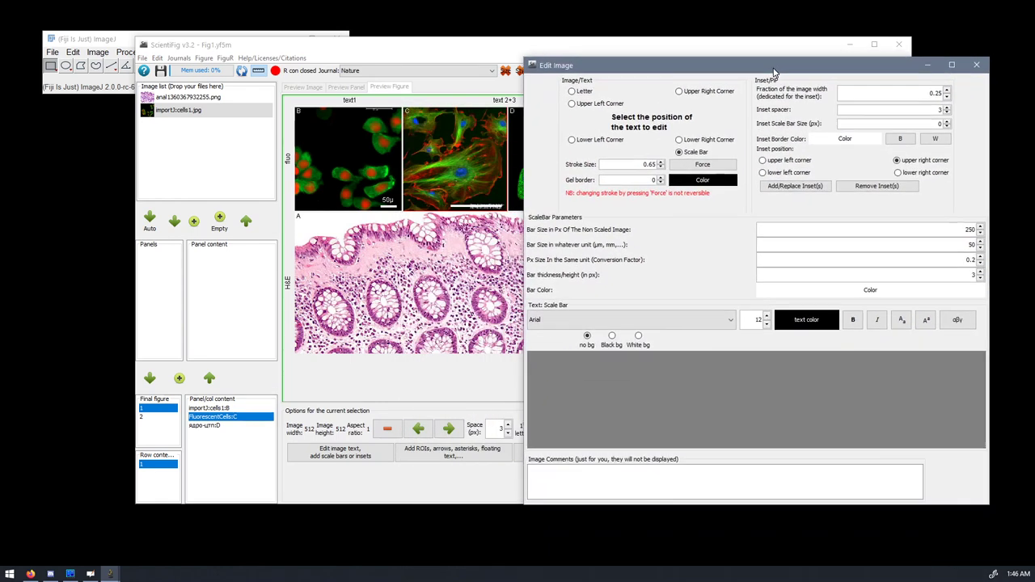
# Step: Label the second fluorescence image's scale bar "50µ" using the Greek letter mu
pyautogui.click(627, 372)
pyautogui.write('50')
pyautogui.click(957, 320)
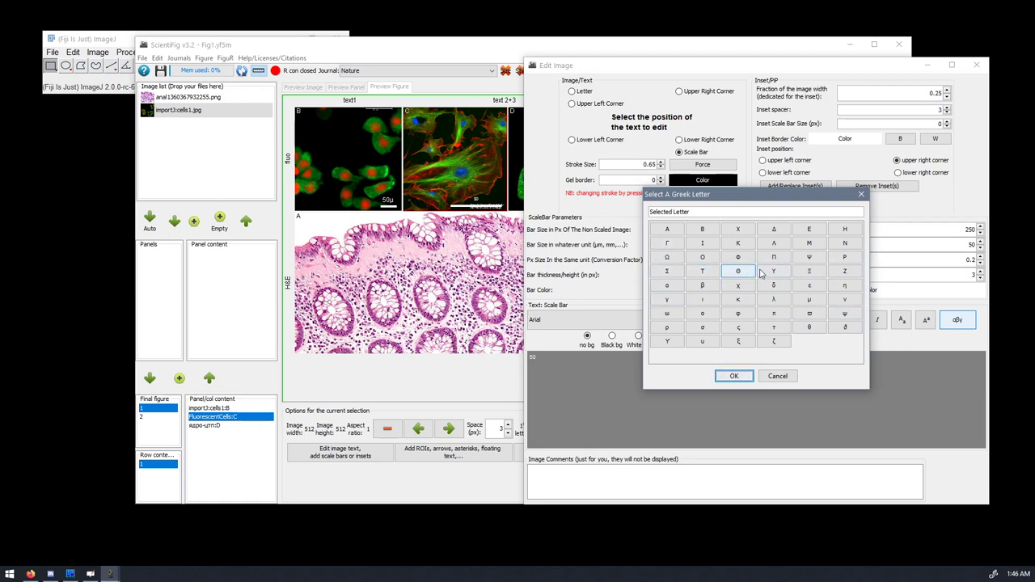
pyautogui.click(809, 299)
pyautogui.click(734, 375)
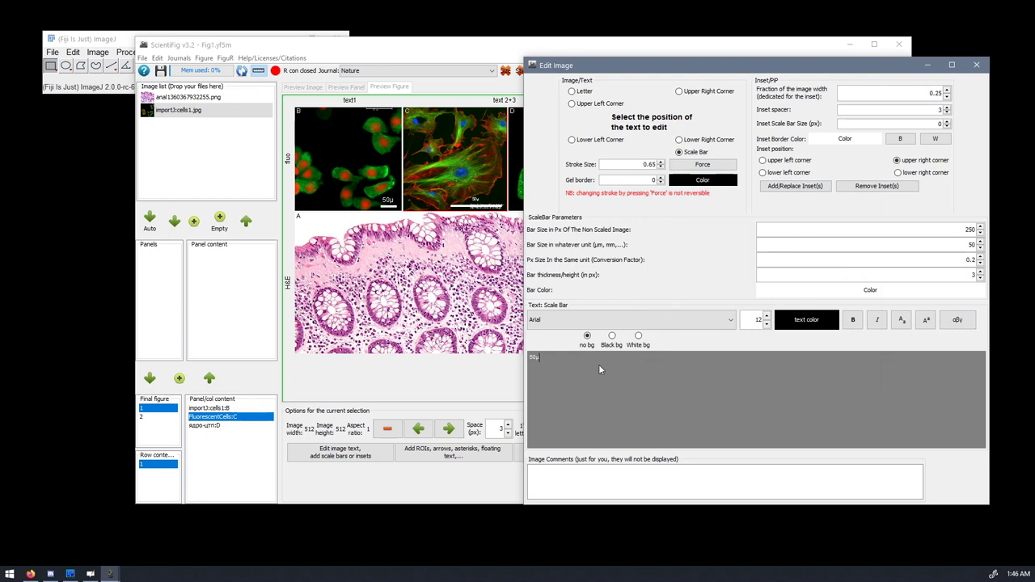
pyautogui.moveTo(598, 369); pyautogui.dragTo(516, 362)
pyautogui.click(926, 321)
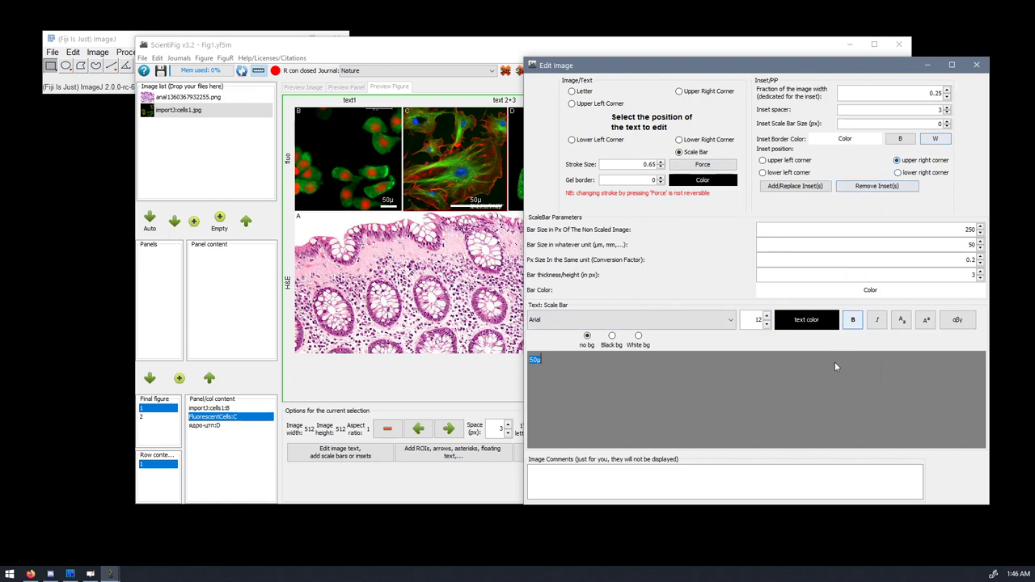
# Step: Bring up the scale bar settings of the third fluorescence image for viewing
pyautogui.moveTo(838, 71); pyautogui.dragTo(902, 176)
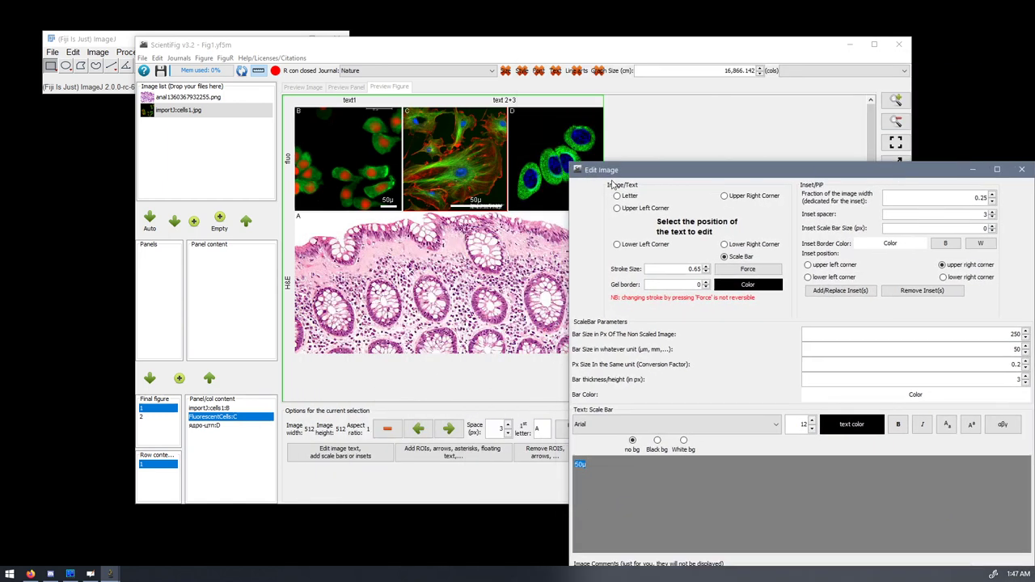
pyautogui.click(561, 171)
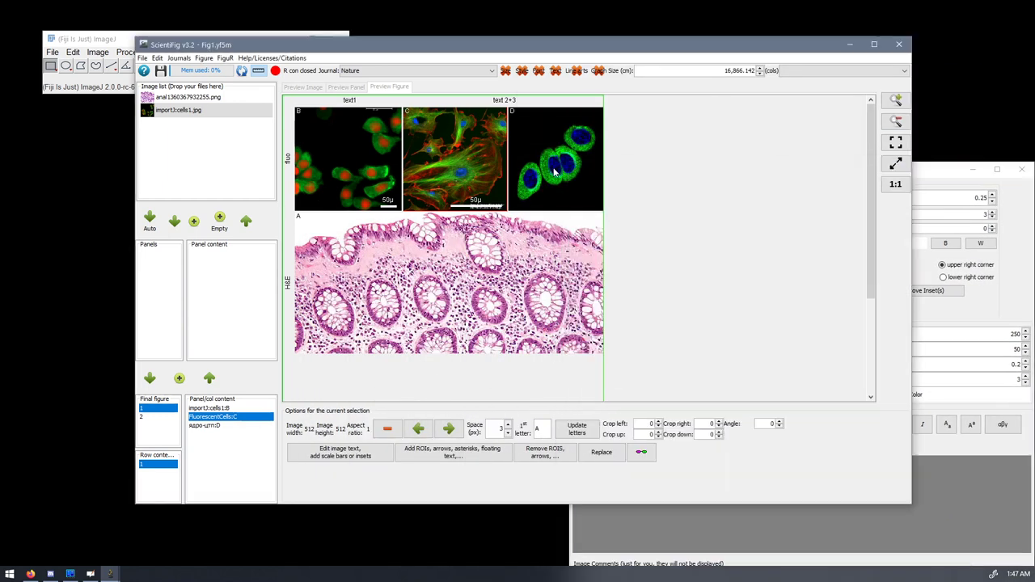
pyautogui.click(923, 174)
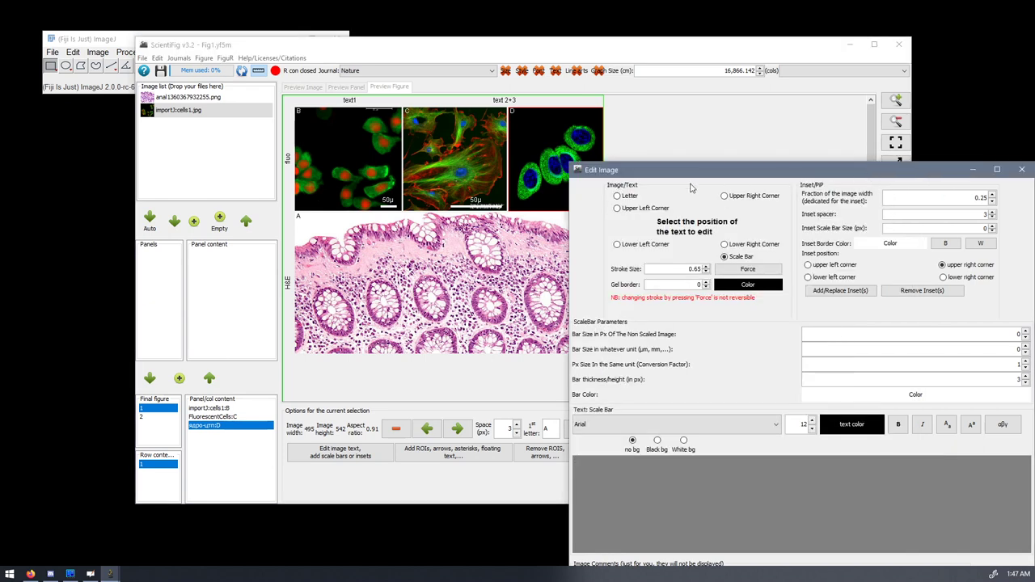
pyautogui.moveTo(663, 175); pyautogui.dragTo(686, 205)
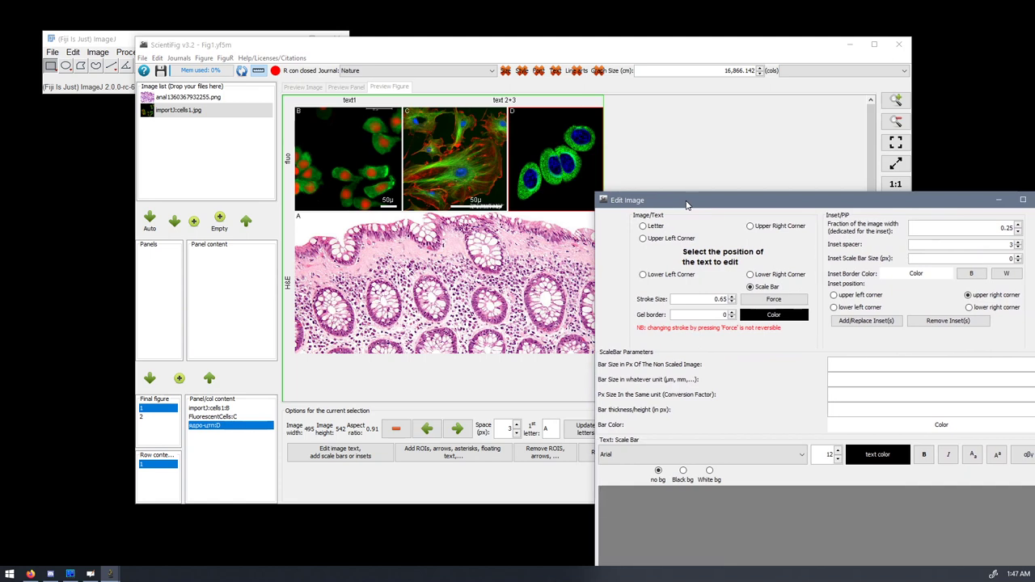
pyautogui.moveTo(686, 204); pyautogui.dragTo(459, 123)
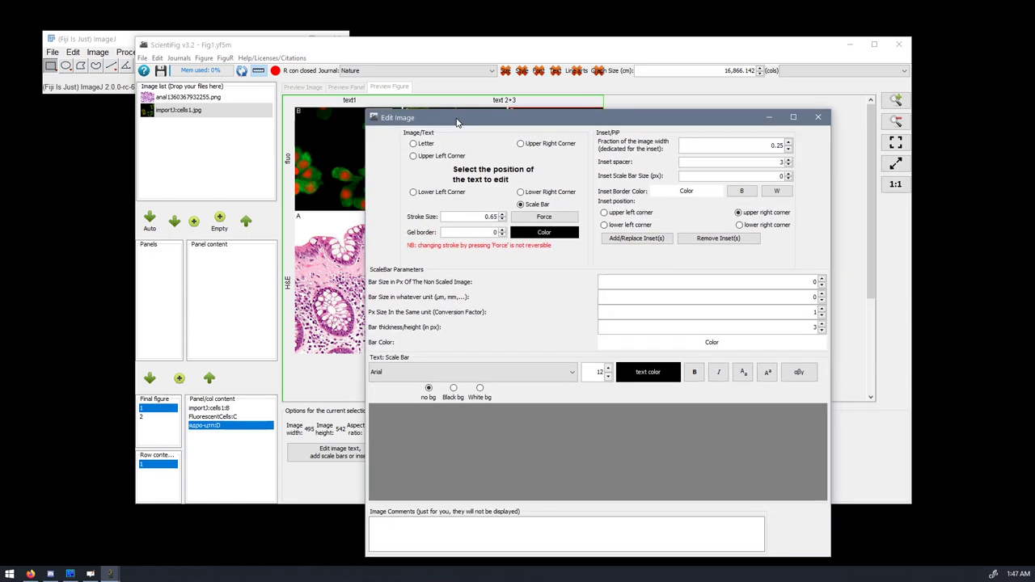
# Step: Close the image editing dialog and update the panel letters to follow the current image order, starting from A
pyautogui.click(814, 112)
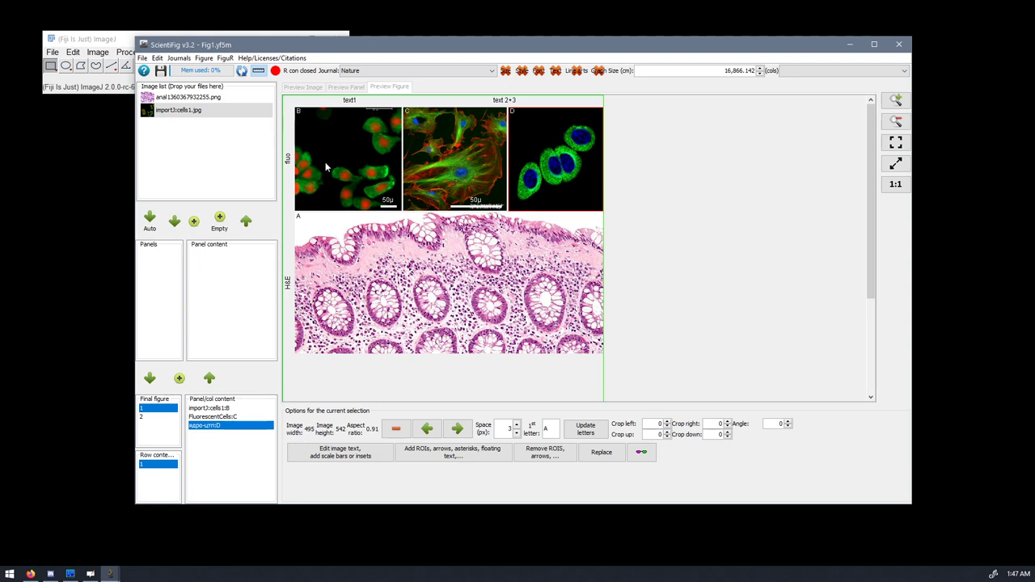
pyautogui.click(585, 429)
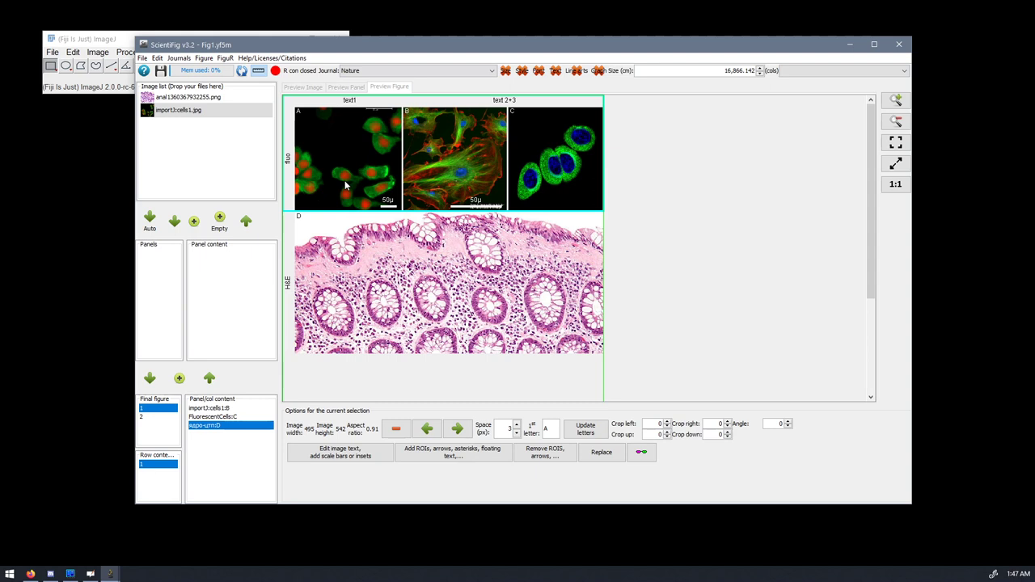
# Step: Export the figure as a PNG named 2 into folder 1 of Documents, proceeding without the recommended publication checks
pyautogui.click(143, 59)
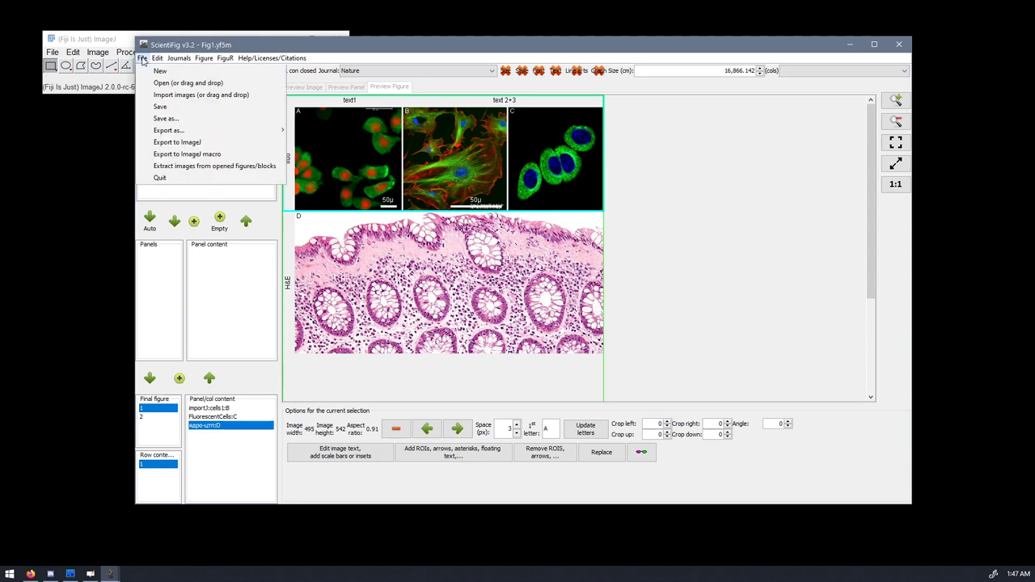
pyautogui.moveTo(174, 131)
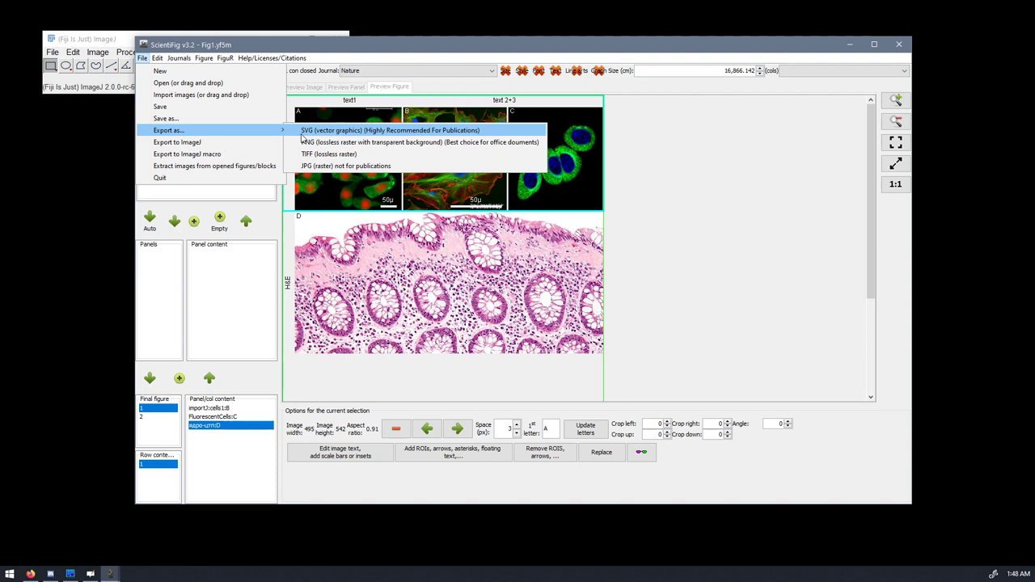
pyautogui.click(342, 143)
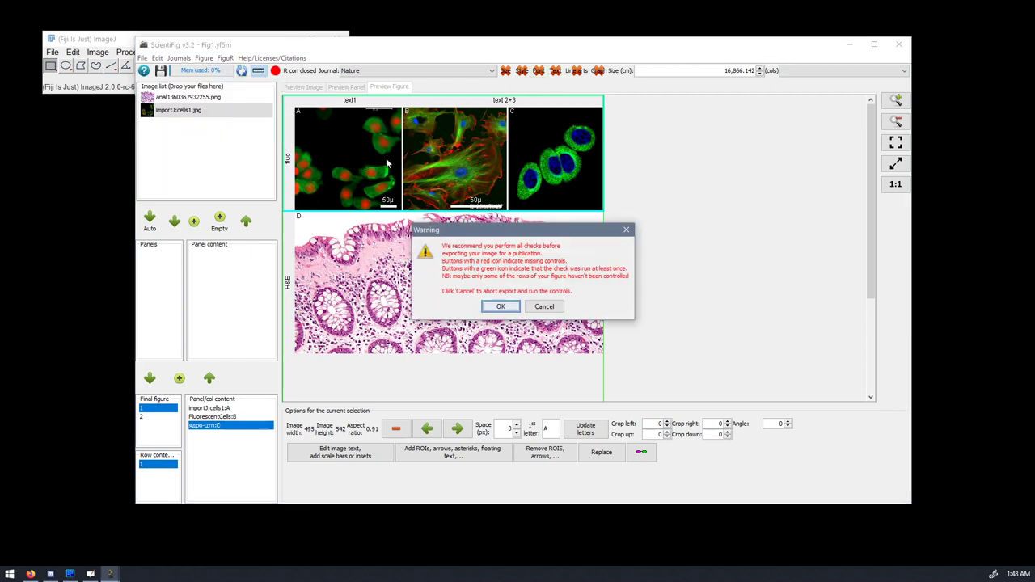
pyautogui.click(500, 308)
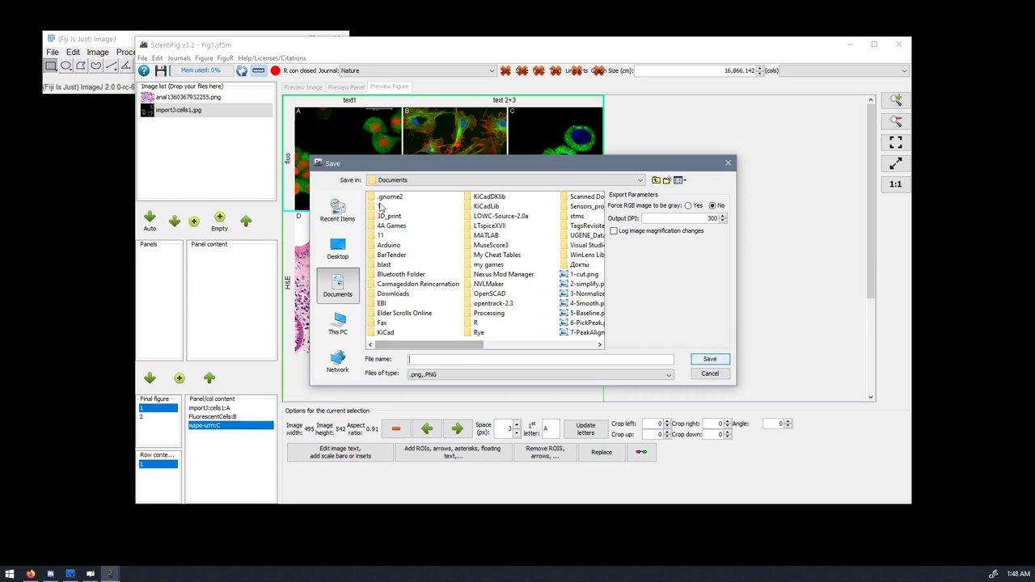
pyautogui.click(377, 206)
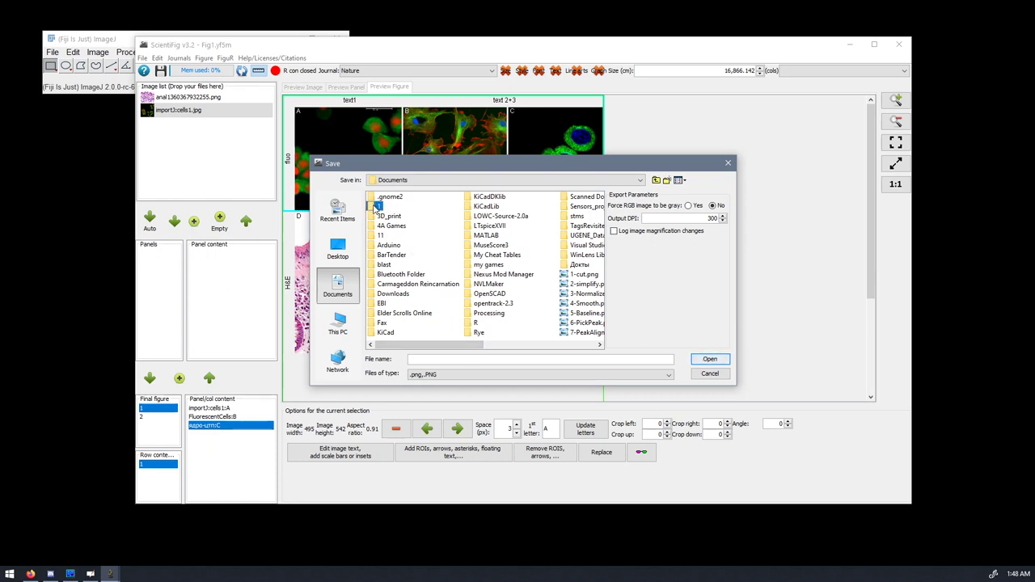
pyautogui.doubleClick(377, 206)
pyautogui.doubleClick(707, 218)
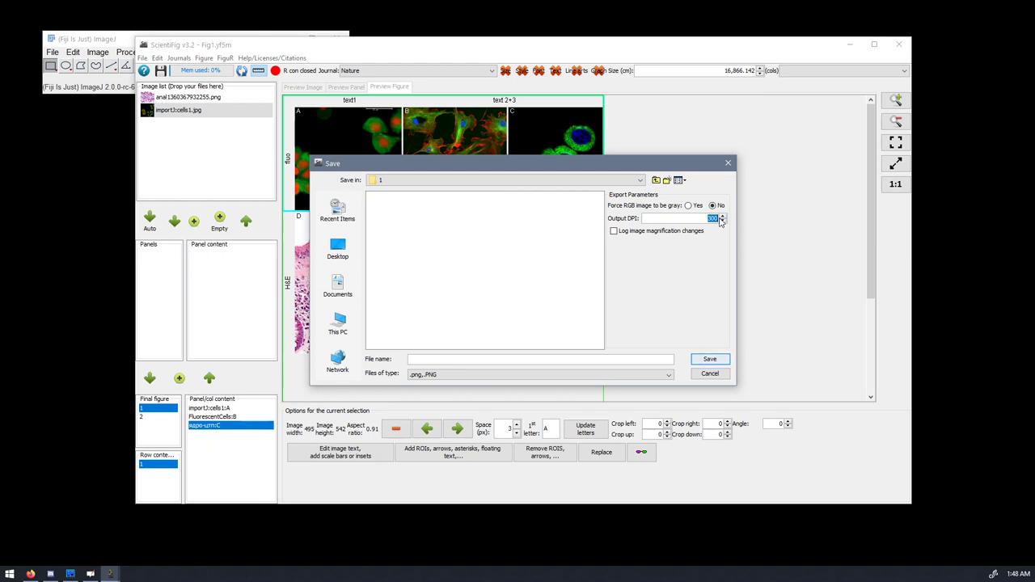
pyautogui.click(462, 361)
pyautogui.write('2')
pyautogui.click(710, 359)
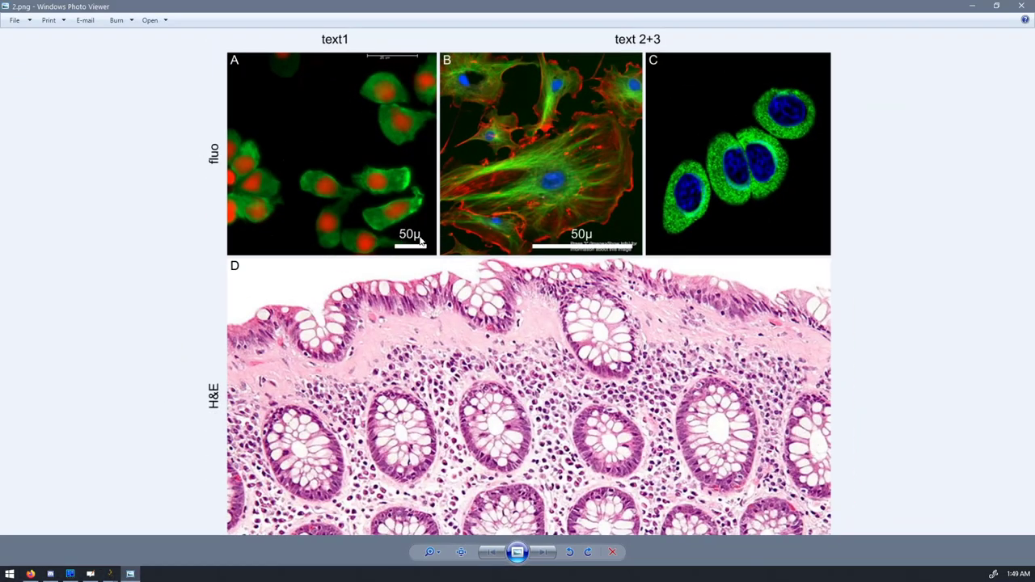
# Step: Inspect the exported 2.png in the photo viewer and close it
pyautogui.scroll(2, 412, 283)
pyautogui.scroll(-2, 445, 311)
pyautogui.click(1018, 6)
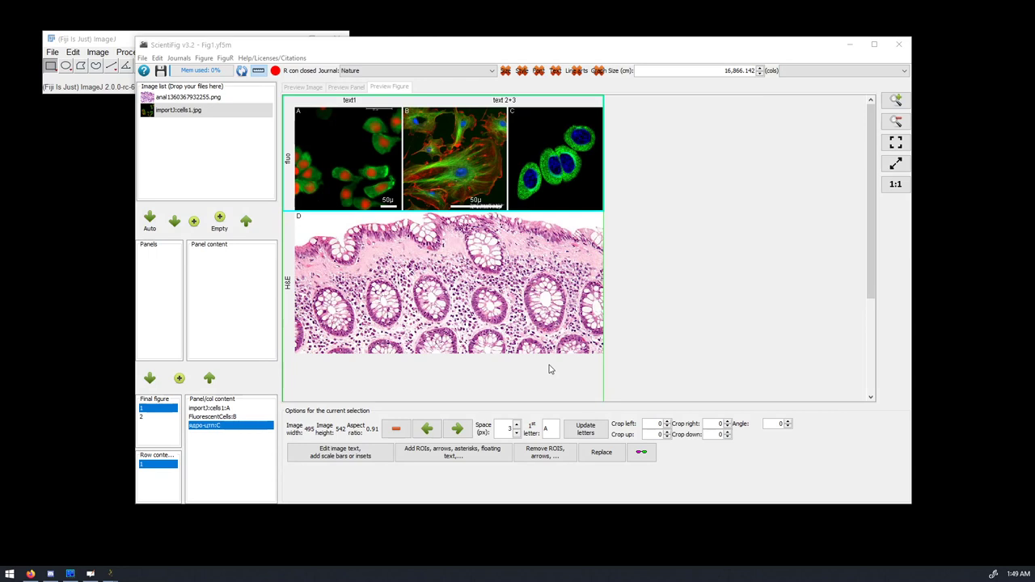
pyautogui.click(164, 78)
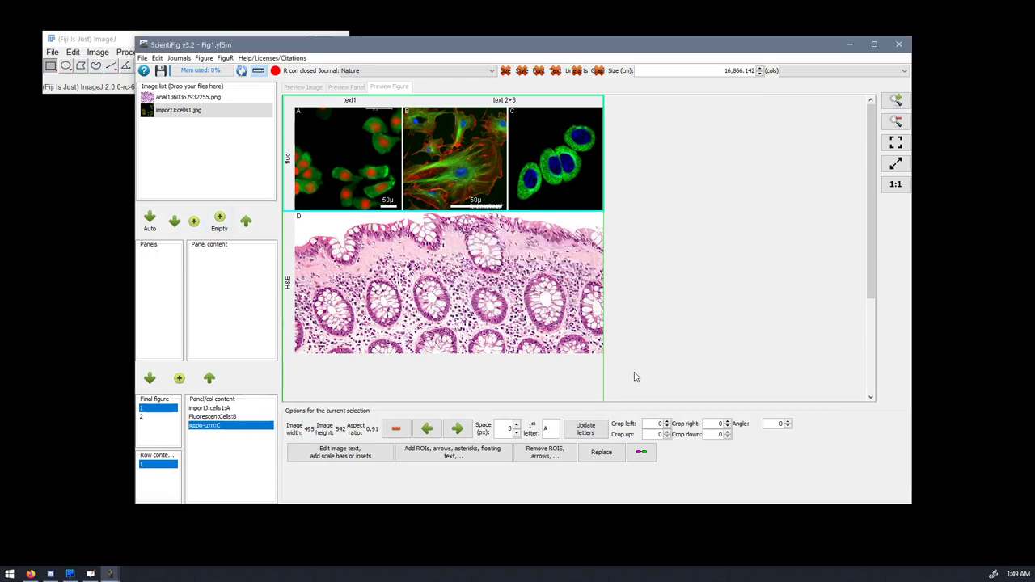
pyautogui.click(532, 458)
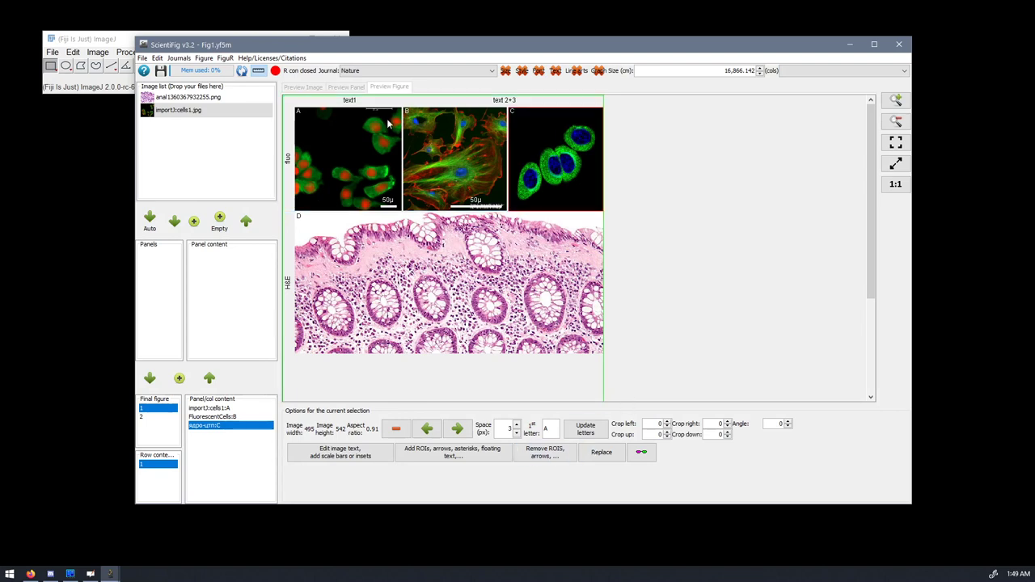
pyautogui.click(352, 248)
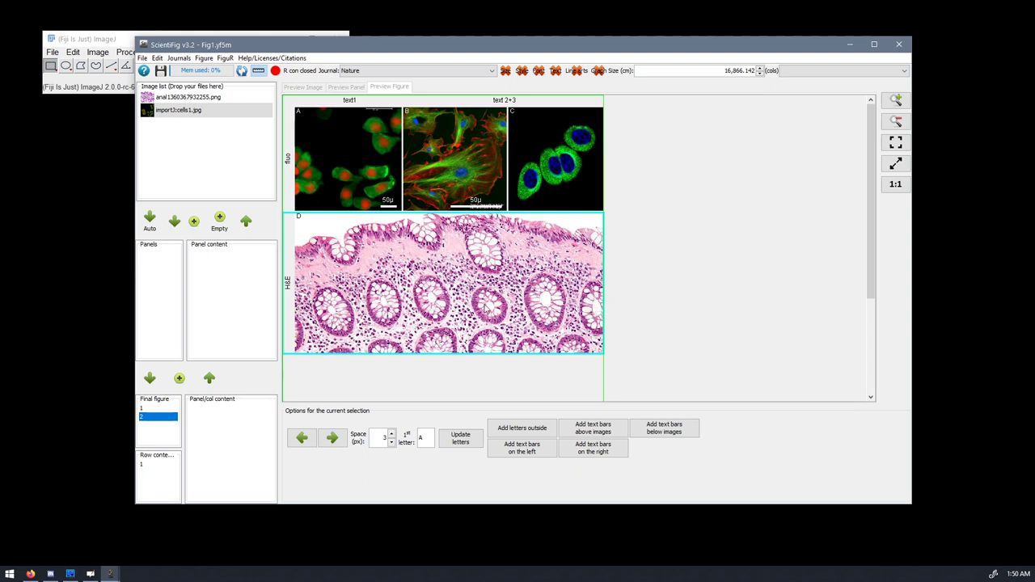
pyautogui.click(488, 308)
pyautogui.click(350, 151)
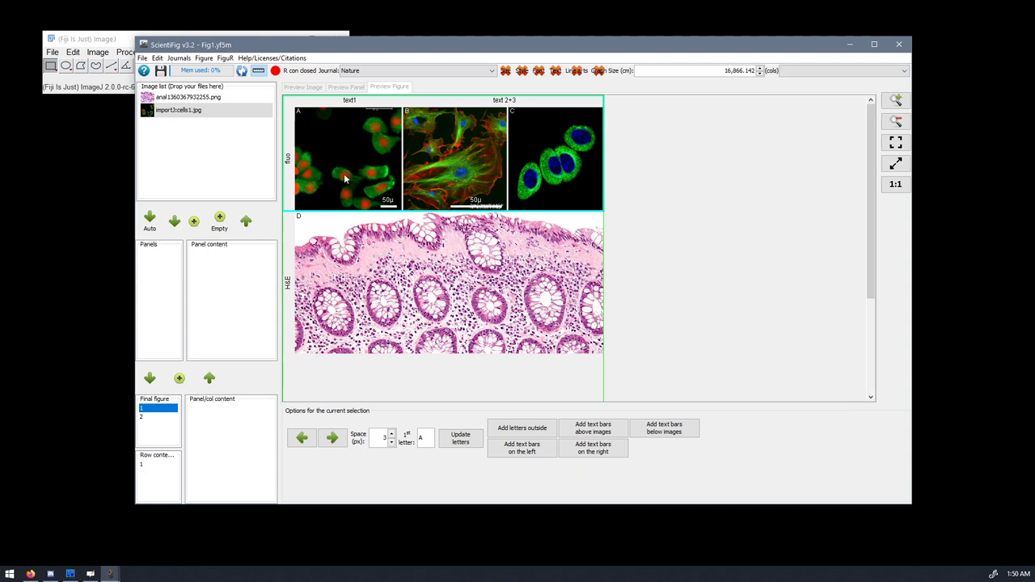
# Step: Bring up the text, scale bar and inset settings of fluorescence image A for viewing and close them
pyautogui.click(344, 178)
pyautogui.click(343, 178)
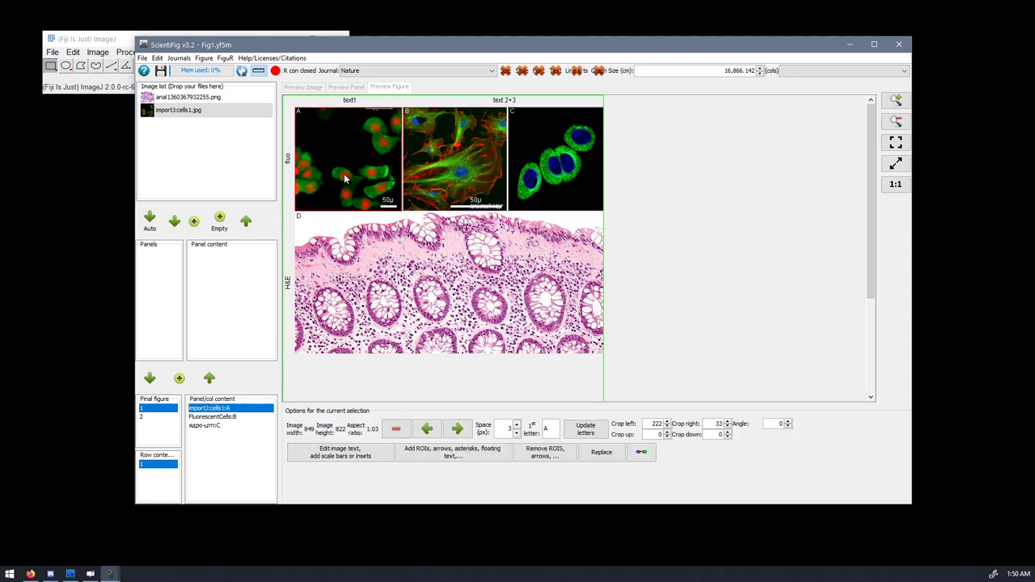
pyautogui.click(345, 459)
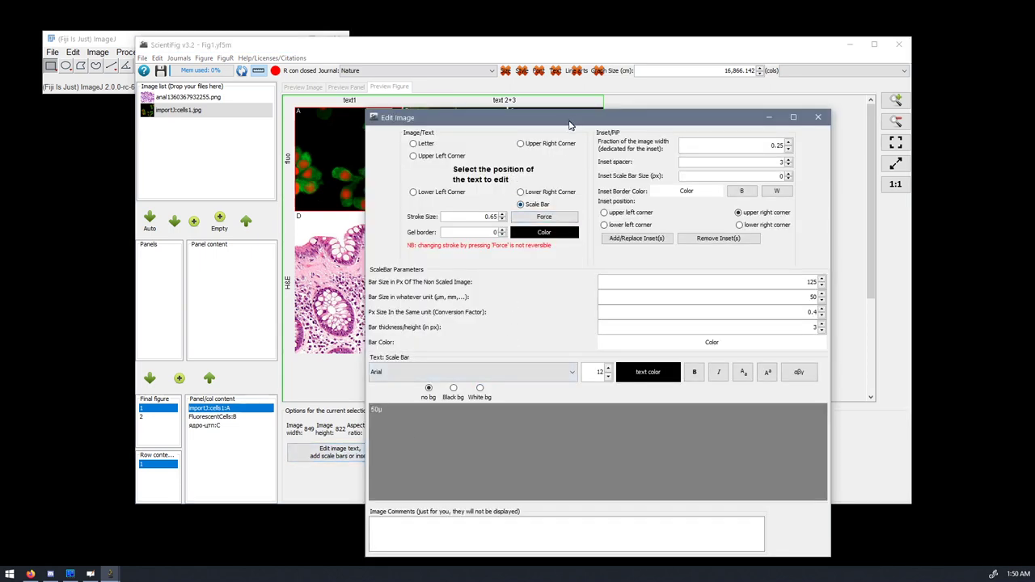
pyautogui.moveTo(569, 125); pyautogui.dragTo(510, 70)
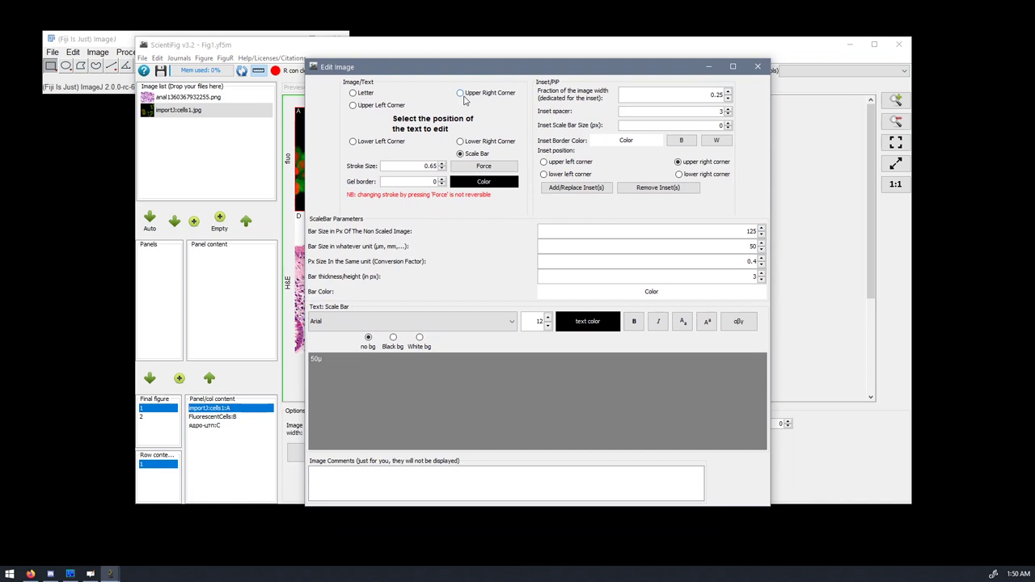
pyautogui.click(757, 69)
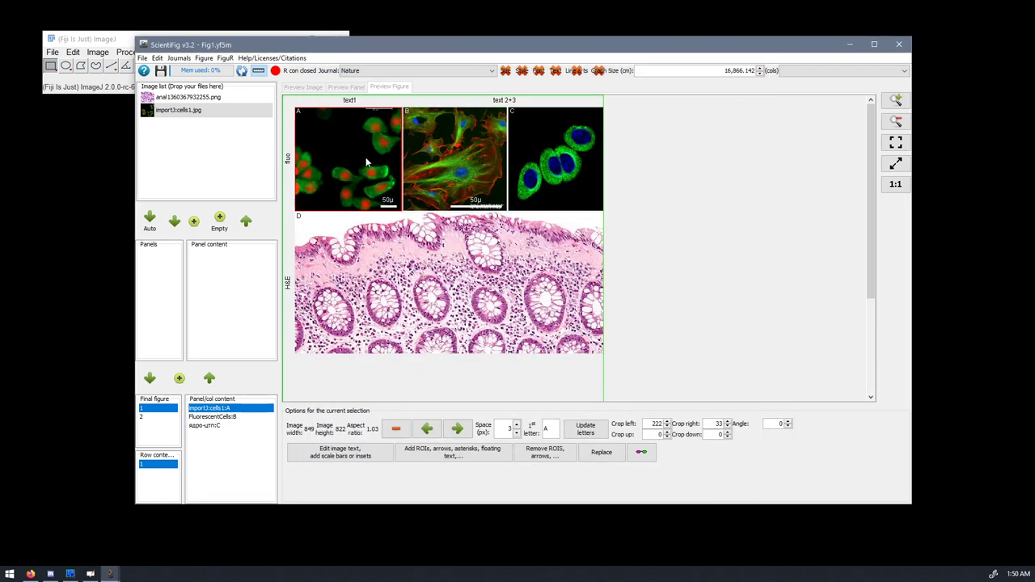
# Step: Outline the upper green cell in image A with a rectangular ROI, convert it to an inset, and apply the annotation
pyautogui.click(429, 458)
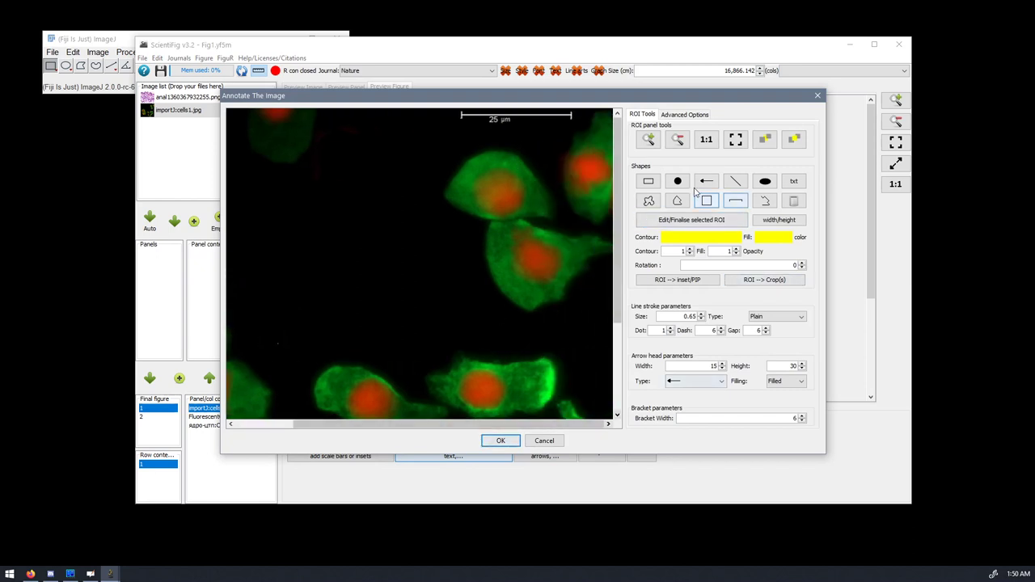
pyautogui.moveTo(434, 141); pyautogui.dragTo(537, 230)
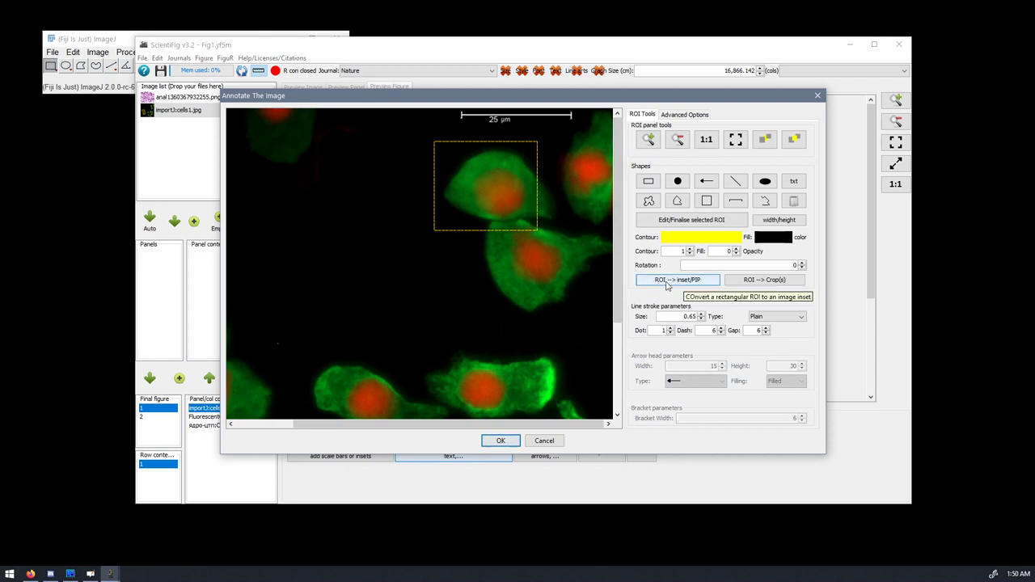
pyautogui.click(667, 285)
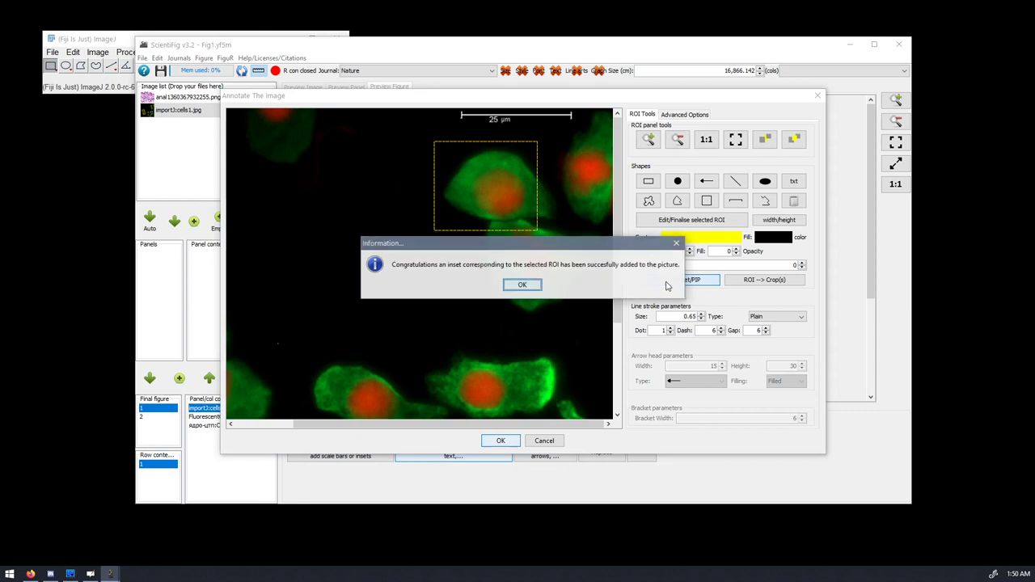
pyautogui.click(522, 286)
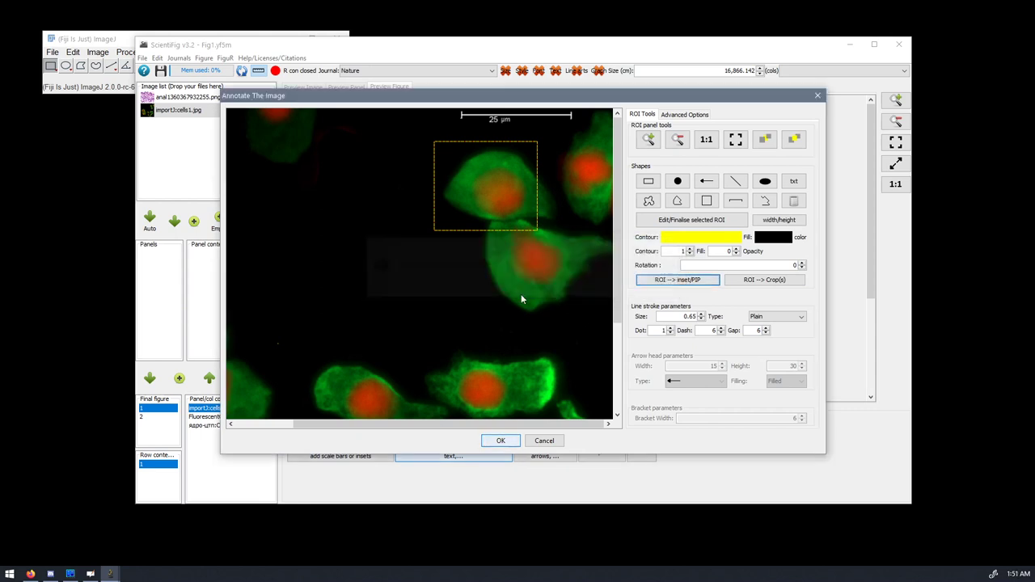
pyautogui.click(500, 440)
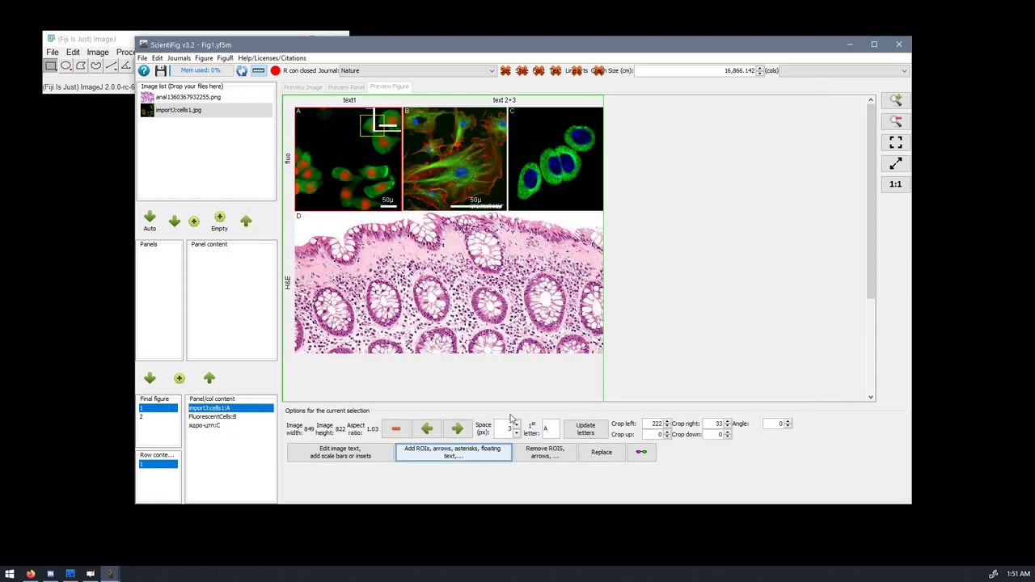
# Step: Place the inset of image A in the image's lower left corner
pyautogui.click(379, 133)
pyautogui.click(364, 170)
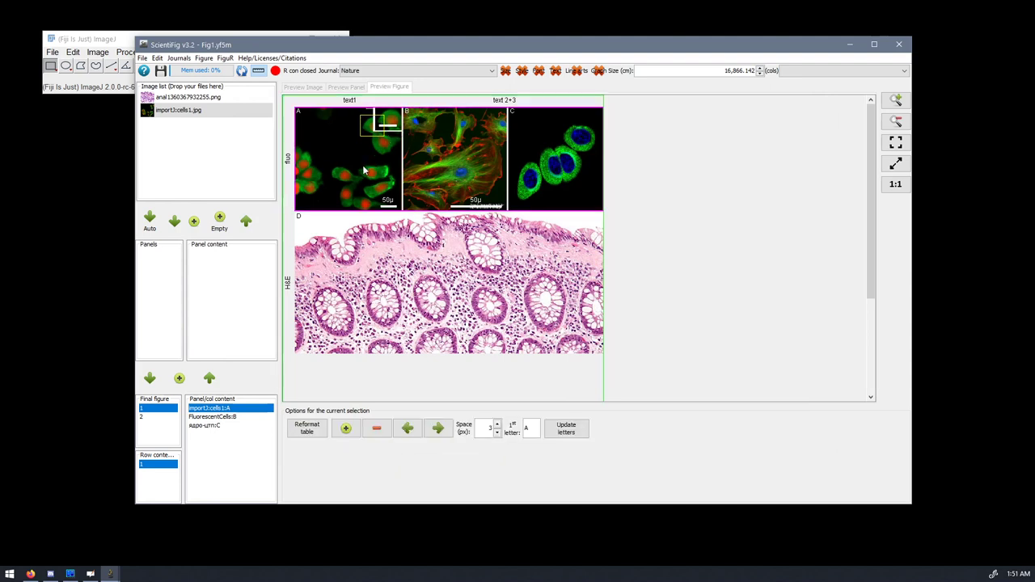
pyautogui.click(357, 166)
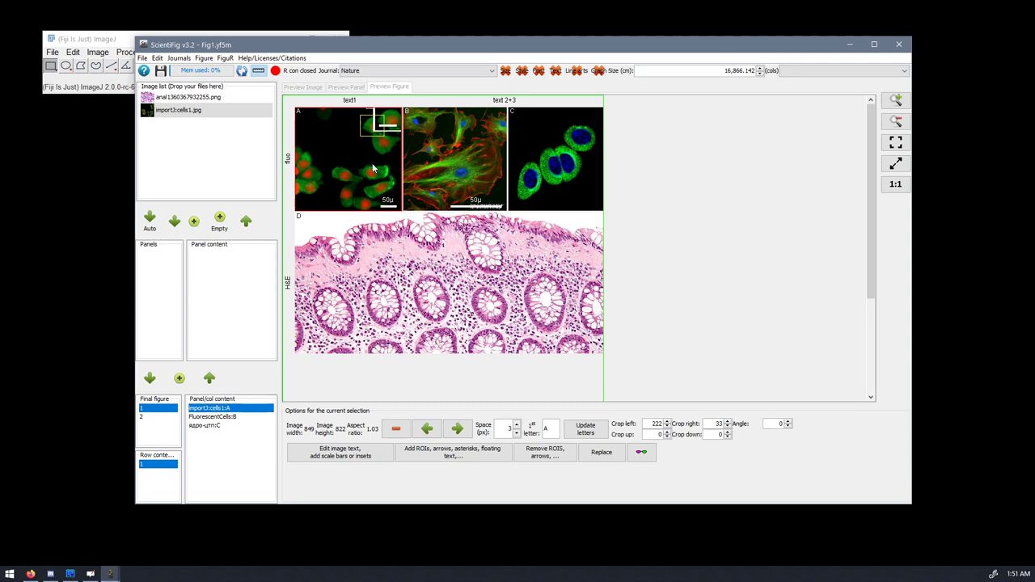
pyautogui.click(356, 457)
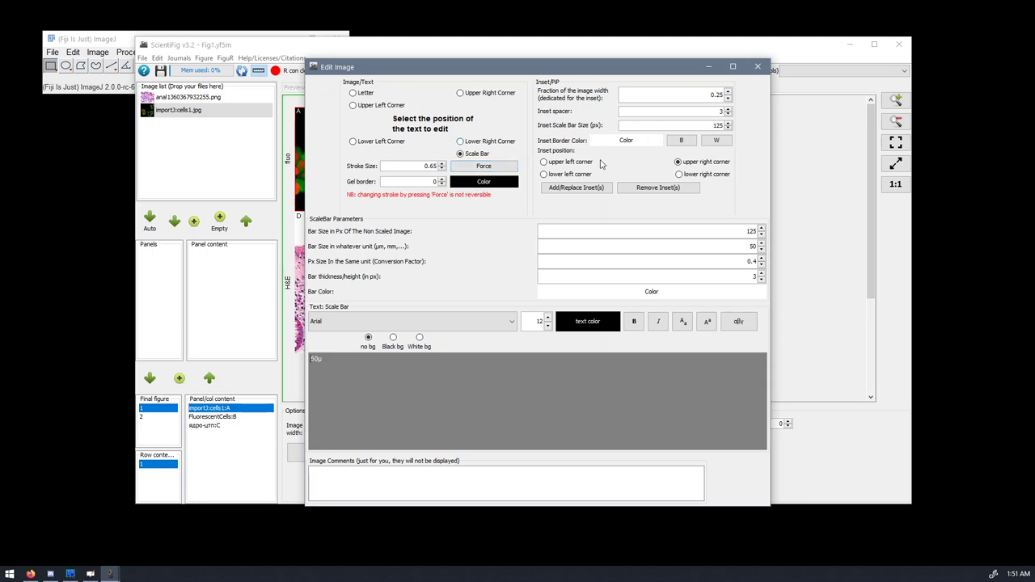
pyautogui.click(556, 175)
pyautogui.moveTo(515, 68); pyautogui.dragTo(656, 60)
pyautogui.click(820, 154)
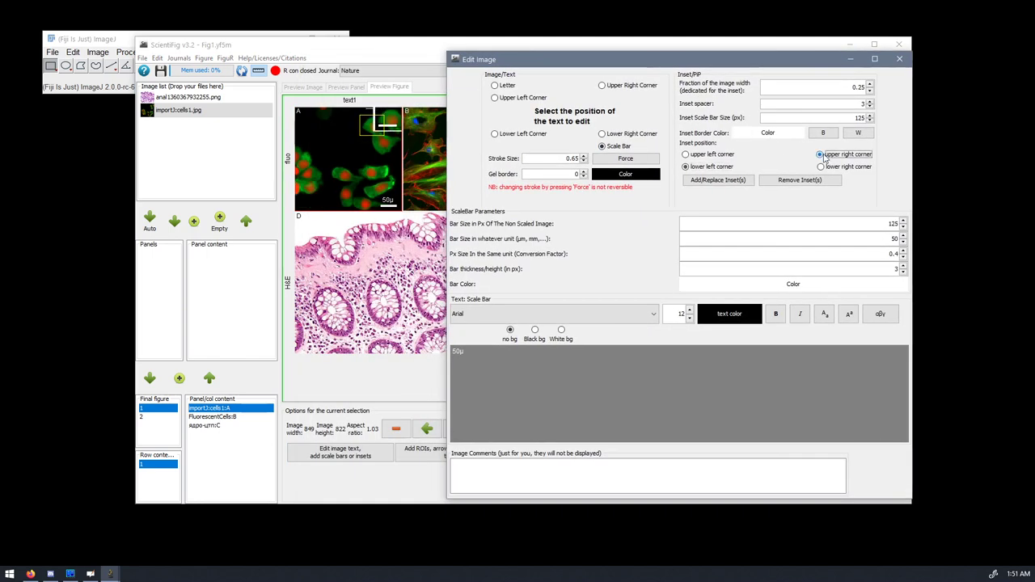
pyautogui.click(686, 167)
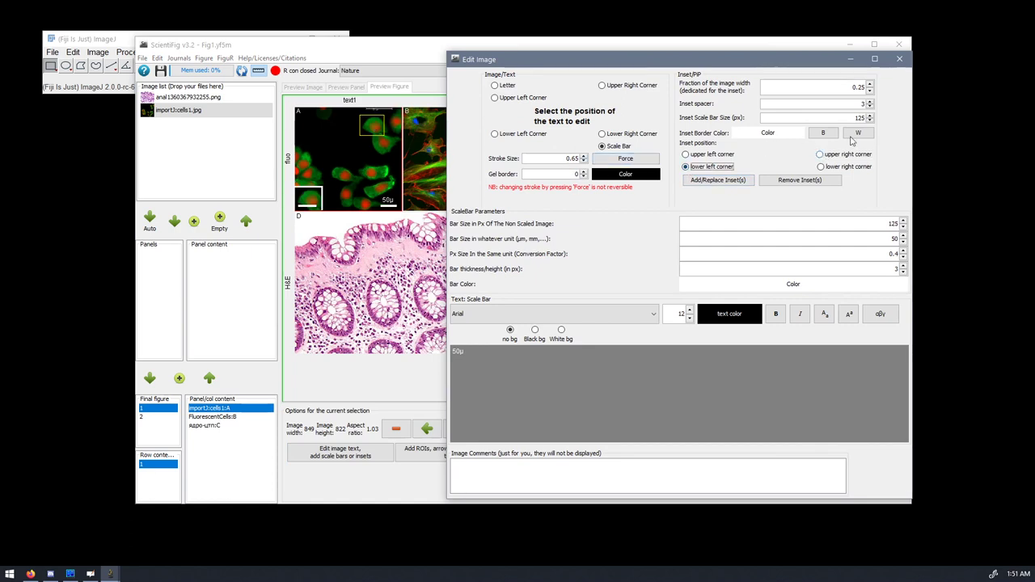
# Step: Enlarge the inset of image A to a 0.55 fraction of the image width and close the image editing dialog
pyautogui.click(870, 85)
pyautogui.click(870, 85)
pyautogui.click(870, 85)
pyautogui.click(870, 85)
pyautogui.click(870, 85)
pyautogui.click(870, 85)
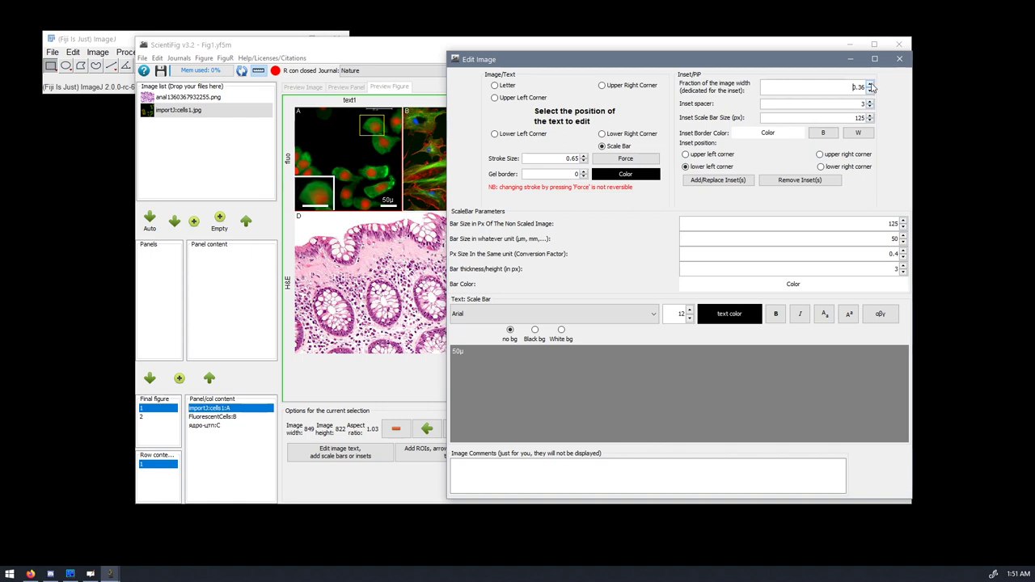
pyautogui.click(870, 85)
pyautogui.click(870, 85)
pyautogui.click(870, 85)
pyautogui.click(870, 85)
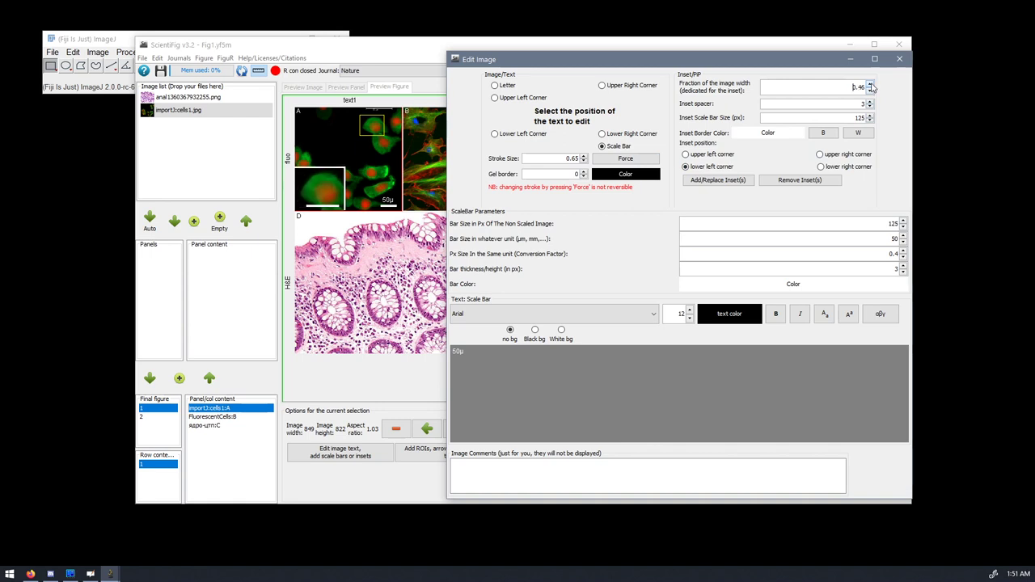
pyautogui.click(870, 85)
pyautogui.click(870, 84)
pyautogui.click(870, 85)
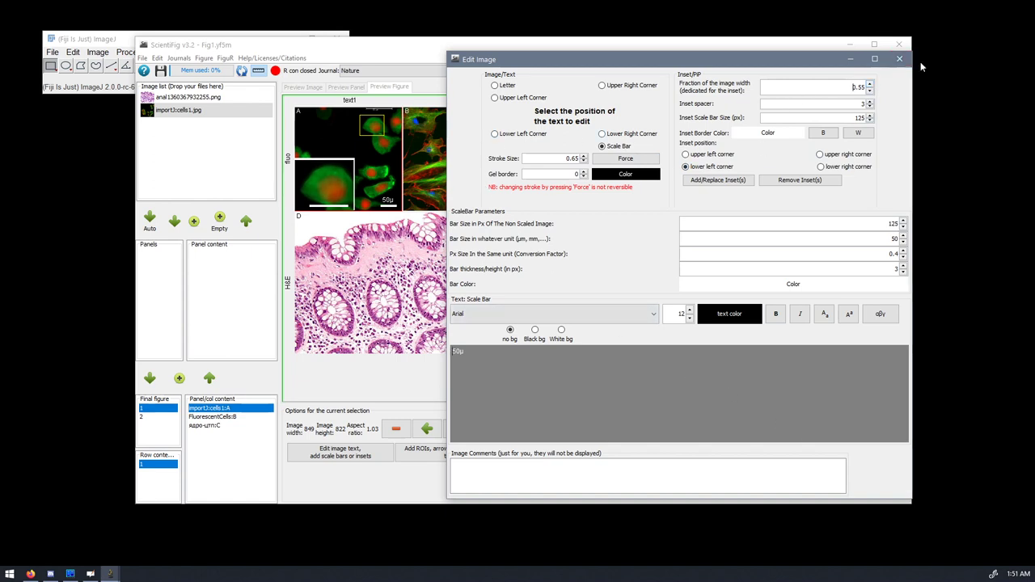
pyautogui.moveTo(779, 61); pyautogui.dragTo(744, 49)
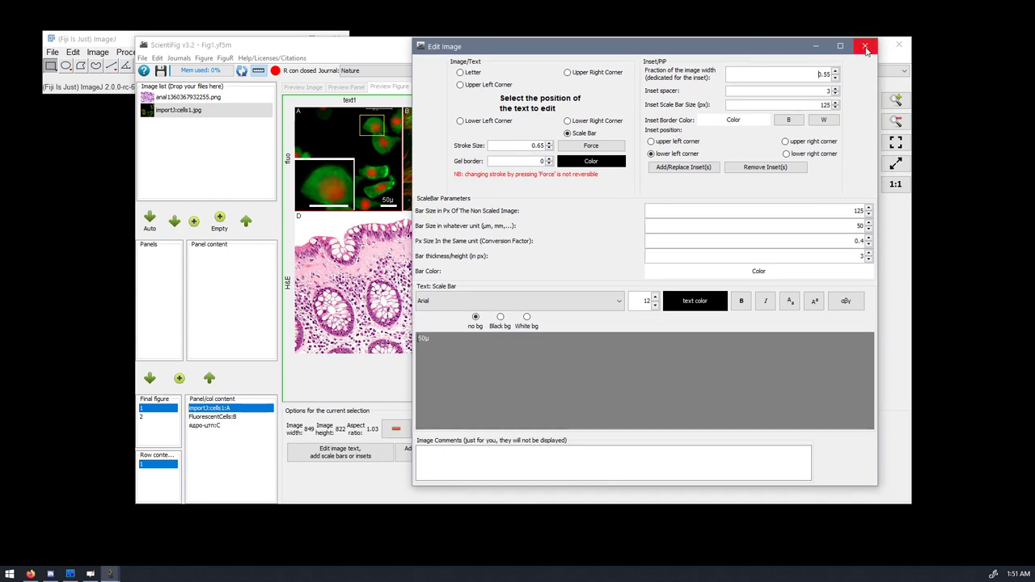
pyautogui.click(865, 47)
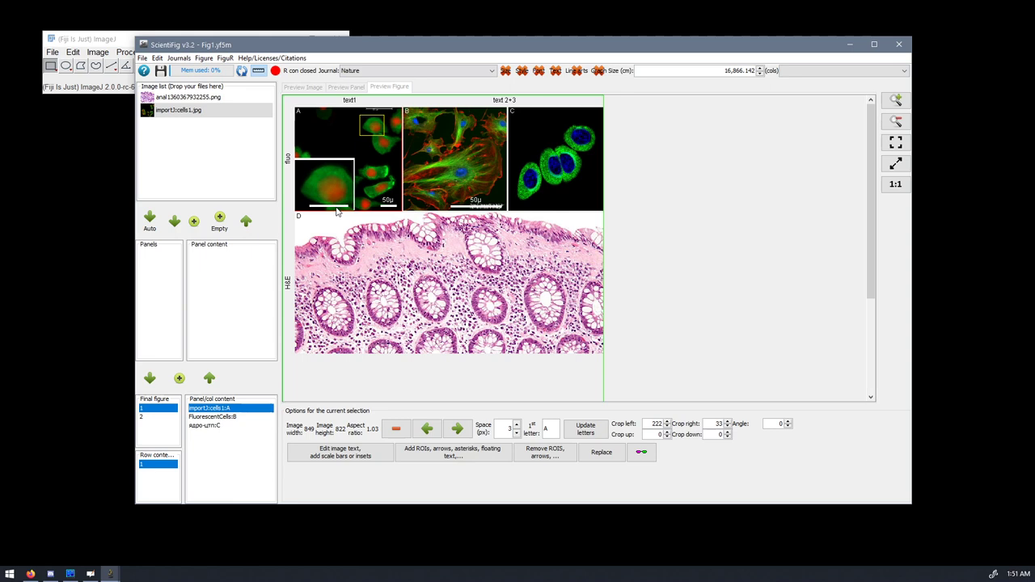
# Step: Annotate image C with a yellow arrow running from the upper left area to the edge of the uppermost cell
pyautogui.click(550, 169)
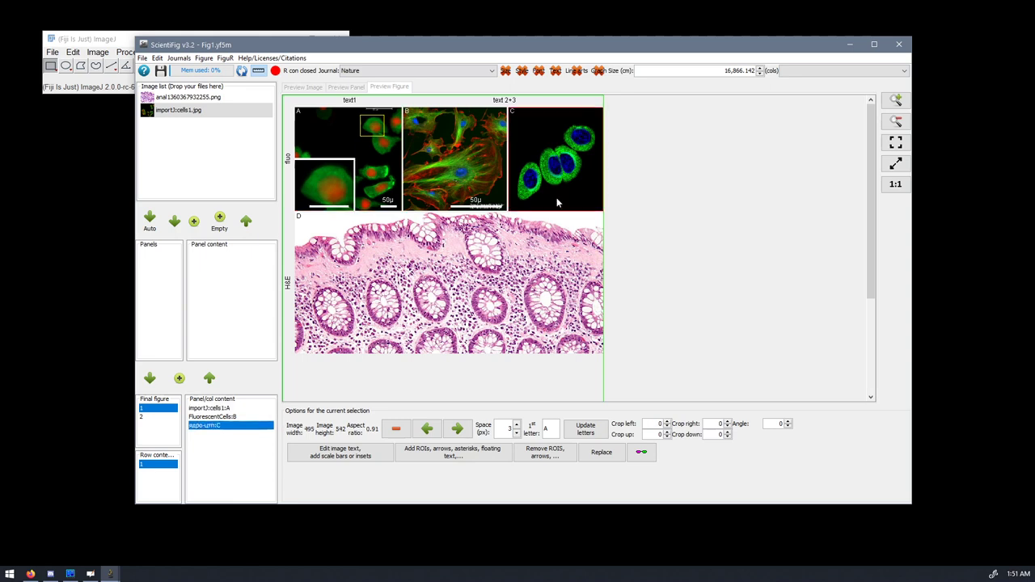
pyautogui.click(450, 457)
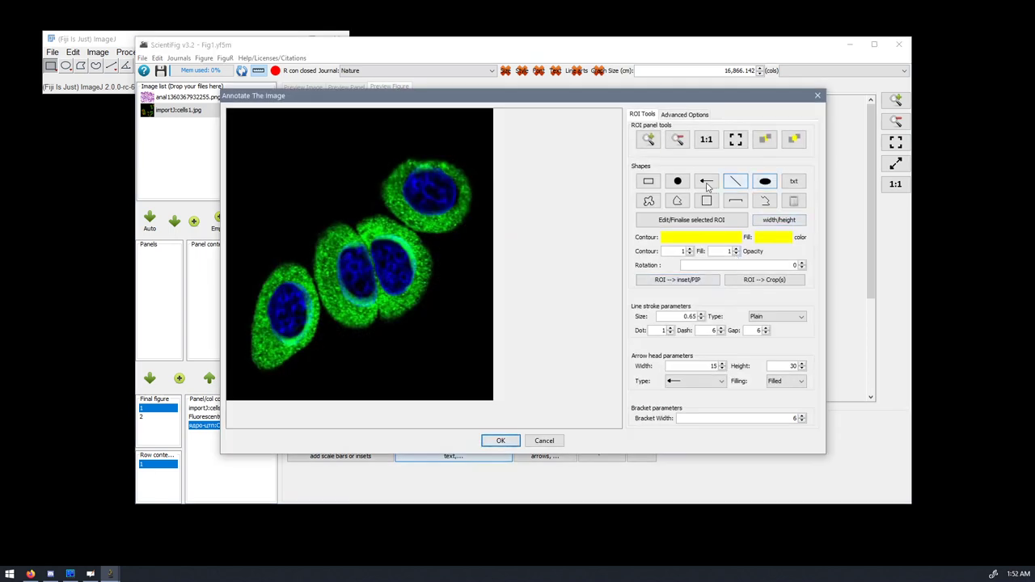
pyautogui.click(706, 183)
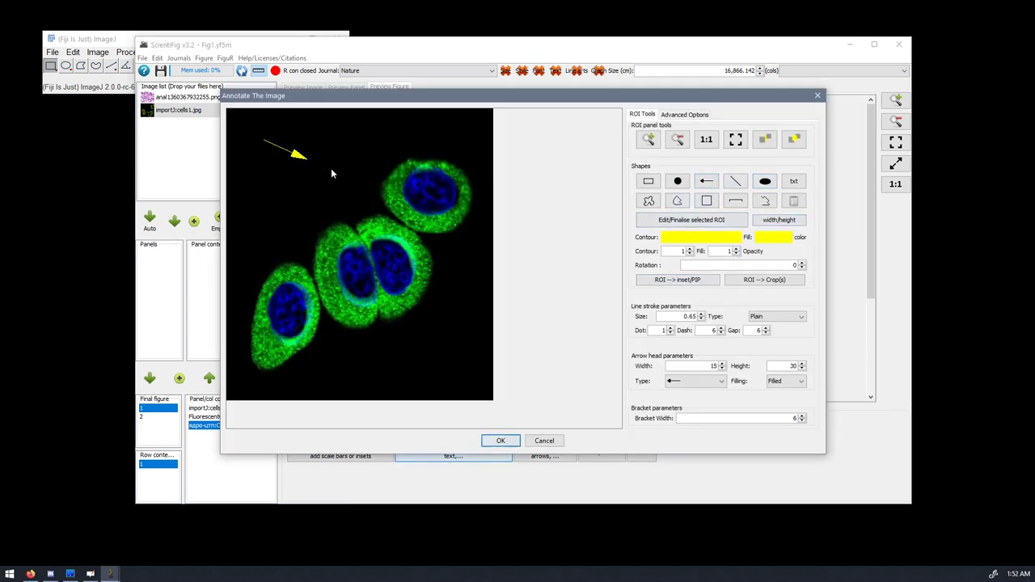
pyautogui.moveTo(331, 173); pyautogui.dragTo(380, 176)
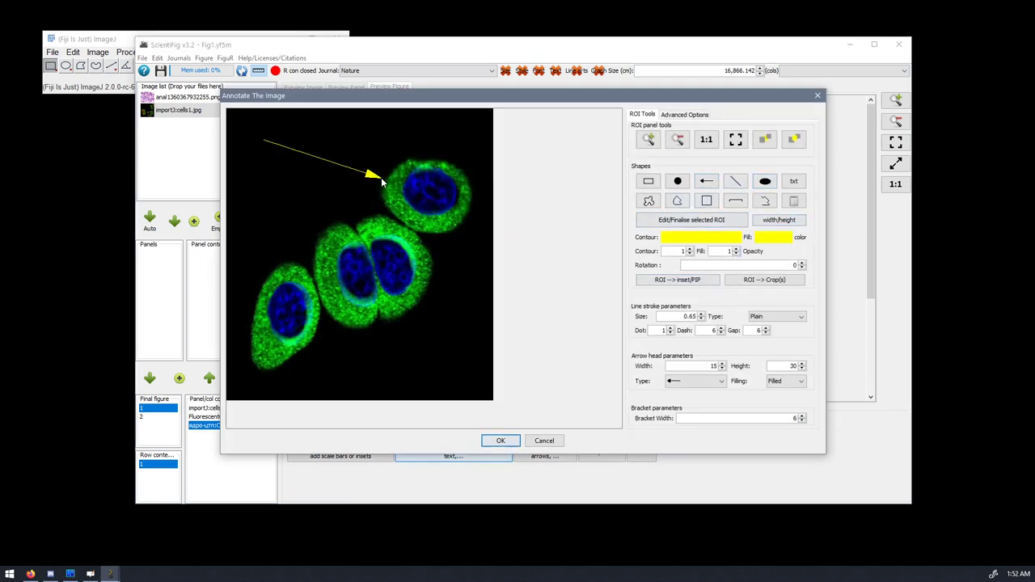
# Step: Add the floating label "text" just above the middle pair of cells in image C and apply the annotations
pyautogui.click(794, 183)
pyautogui.click(294, 231)
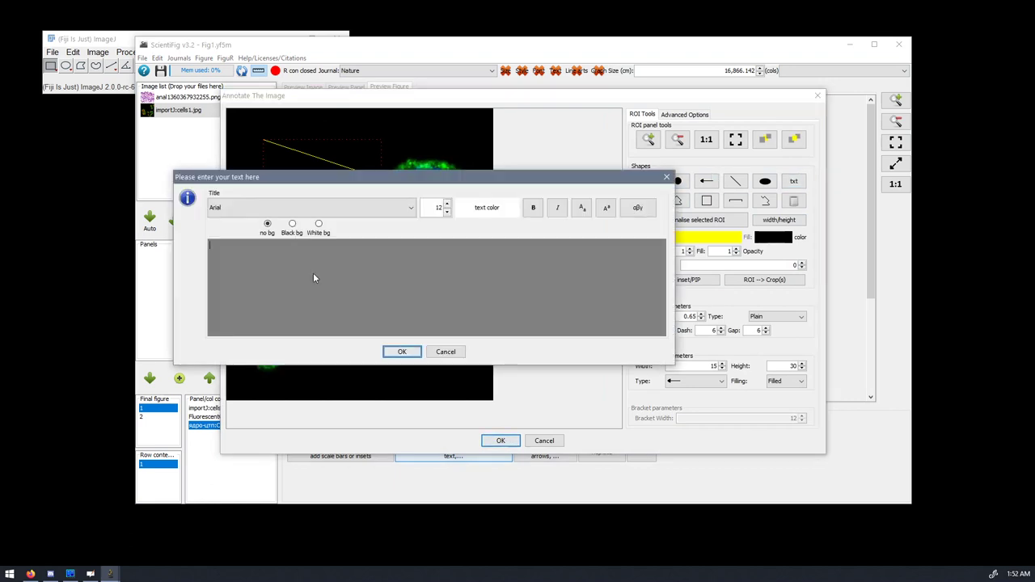
pyautogui.write('text')
pyautogui.click(402, 351)
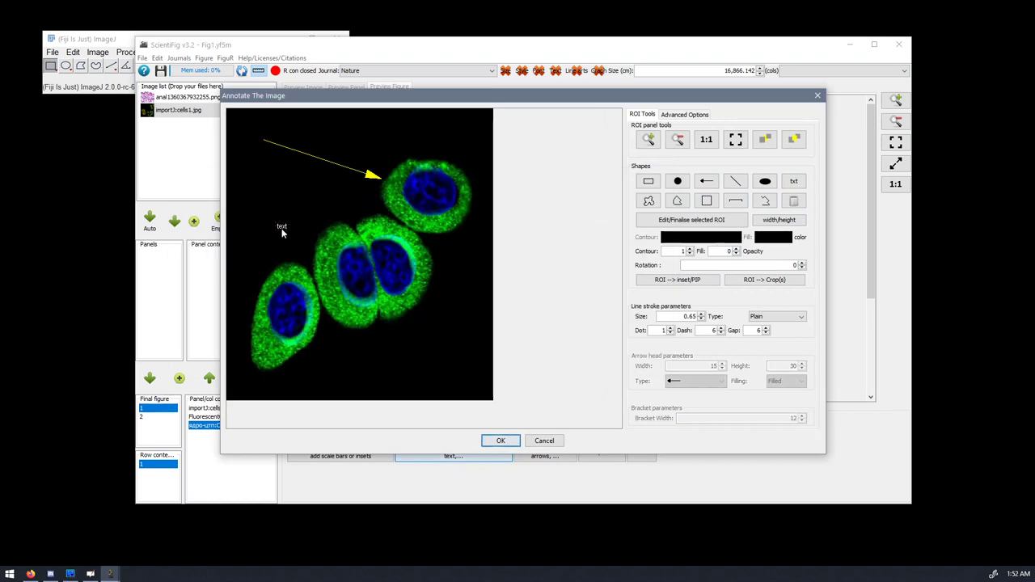
pyautogui.click(703, 201)
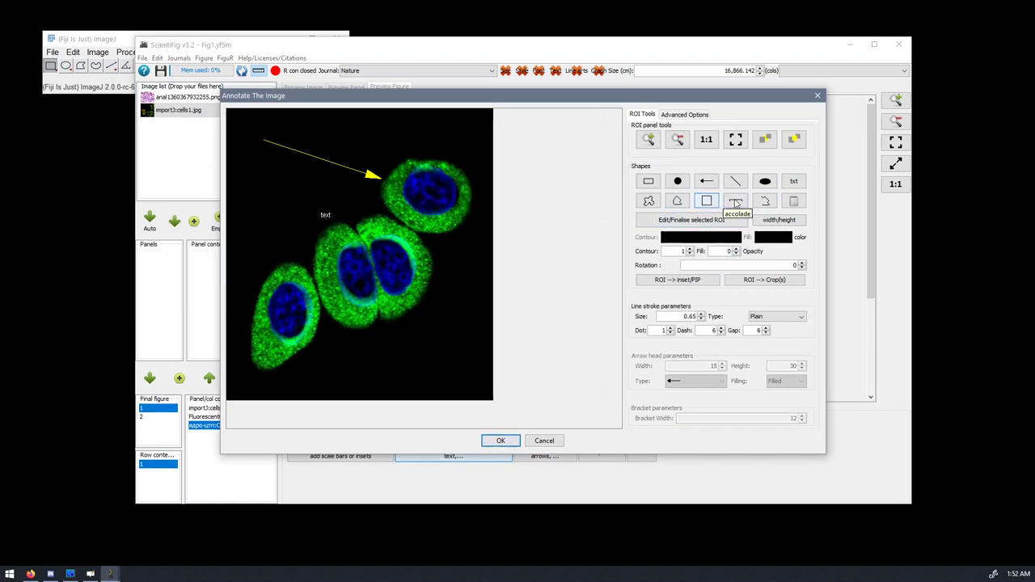
pyautogui.click(711, 185)
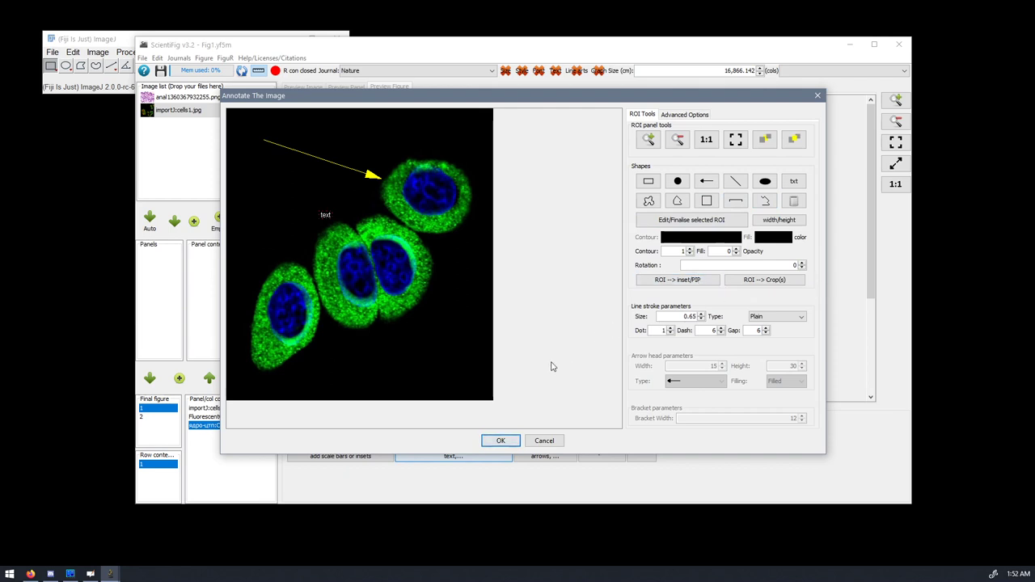
pyautogui.click(500, 441)
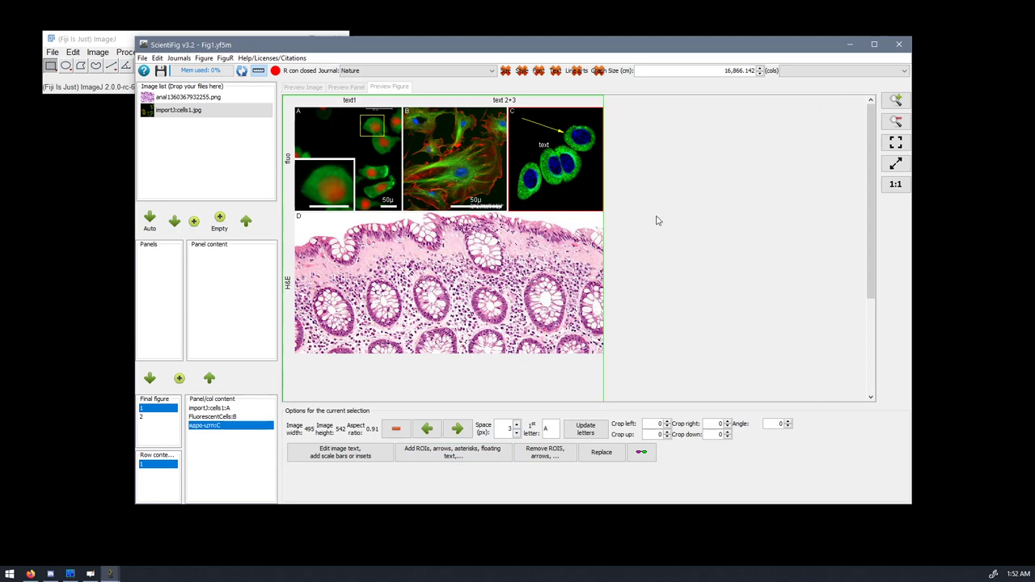
# Step: Set the figure's target journal style to PLOS ONE
pyautogui.moveTo(869, 183); pyautogui.dragTo(871, 109)
pyautogui.click(492, 71)
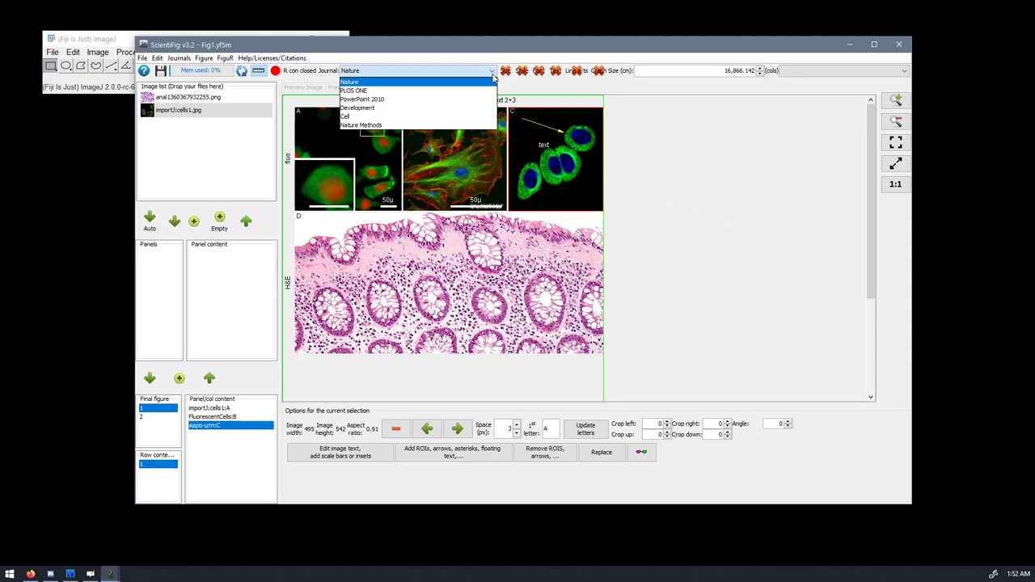
pyautogui.click(365, 92)
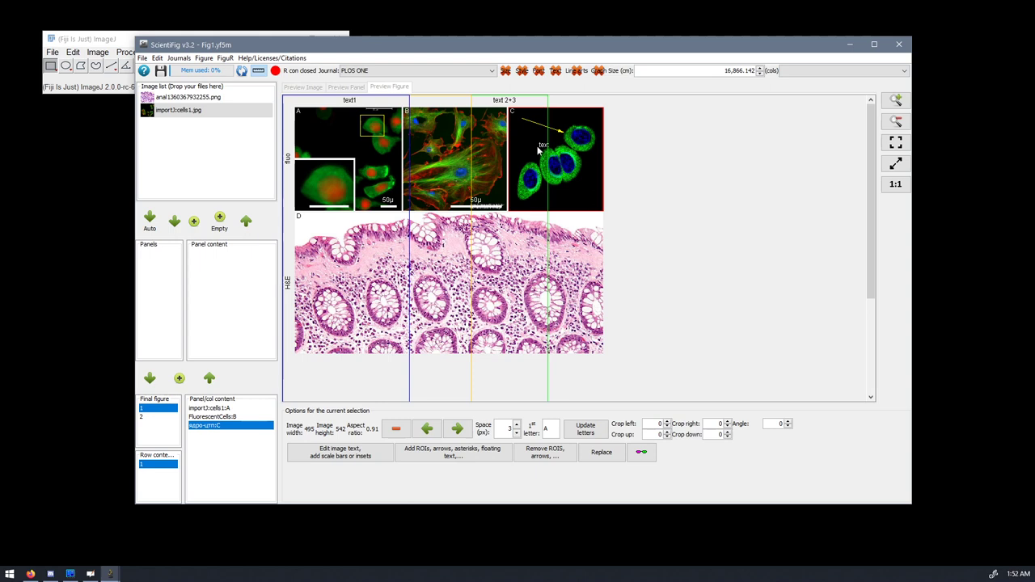
# Step: Fit both rows of the figure, the fluorescence row and the H&E row, to a width of 2 Cols
pyautogui.click(832, 75)
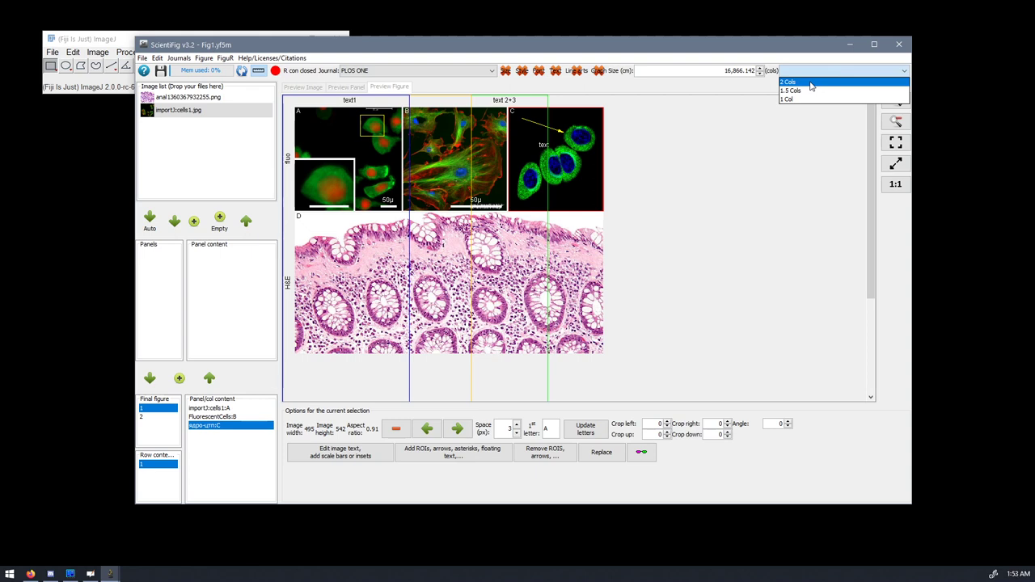
pyautogui.click(811, 84)
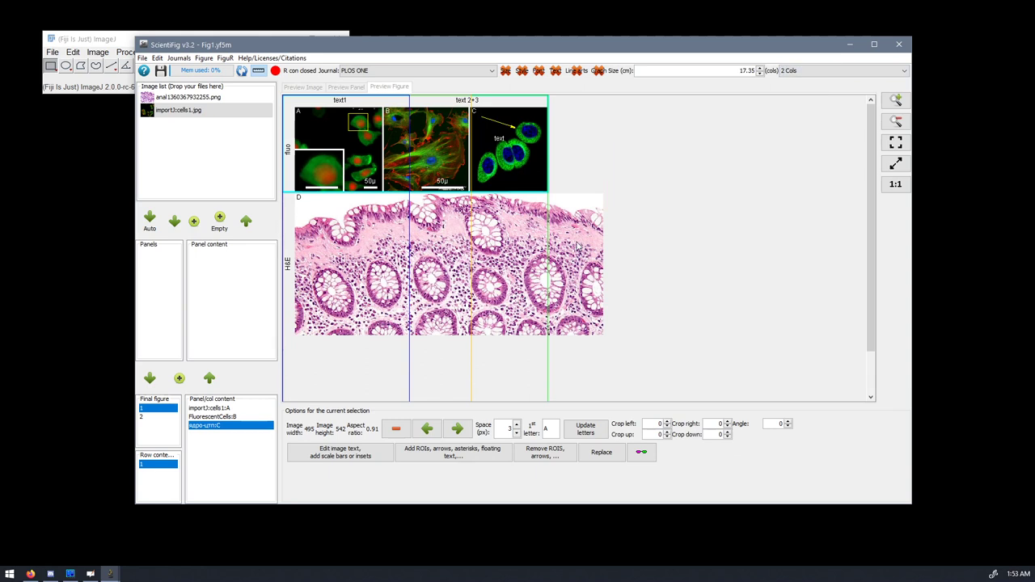
pyautogui.click(568, 265)
pyautogui.click(801, 70)
pyautogui.click(789, 85)
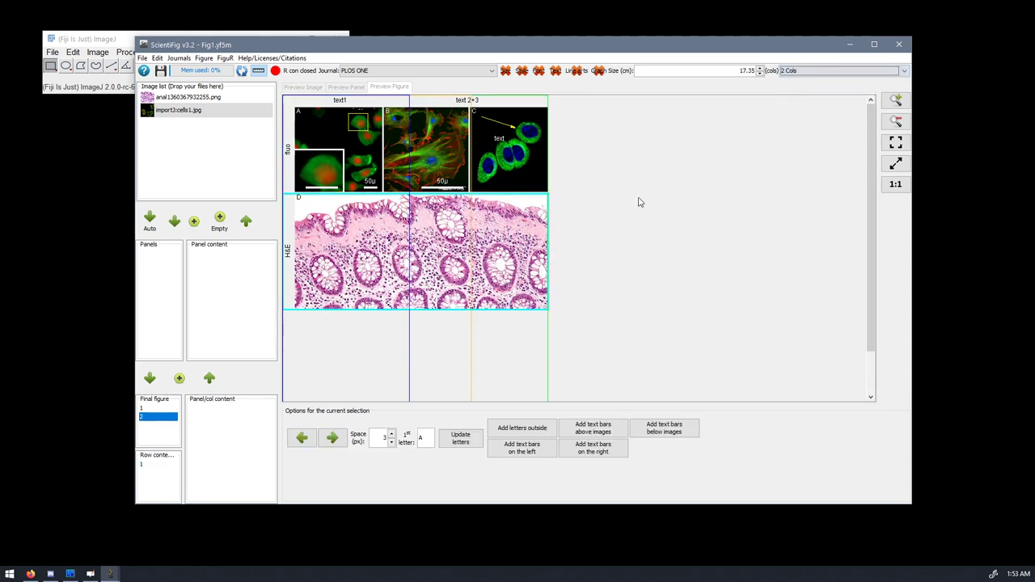
# Step: Run the size, style and font checks and accept the bold Arial 12 correction for panel letters A to D
pyautogui.click(507, 73)
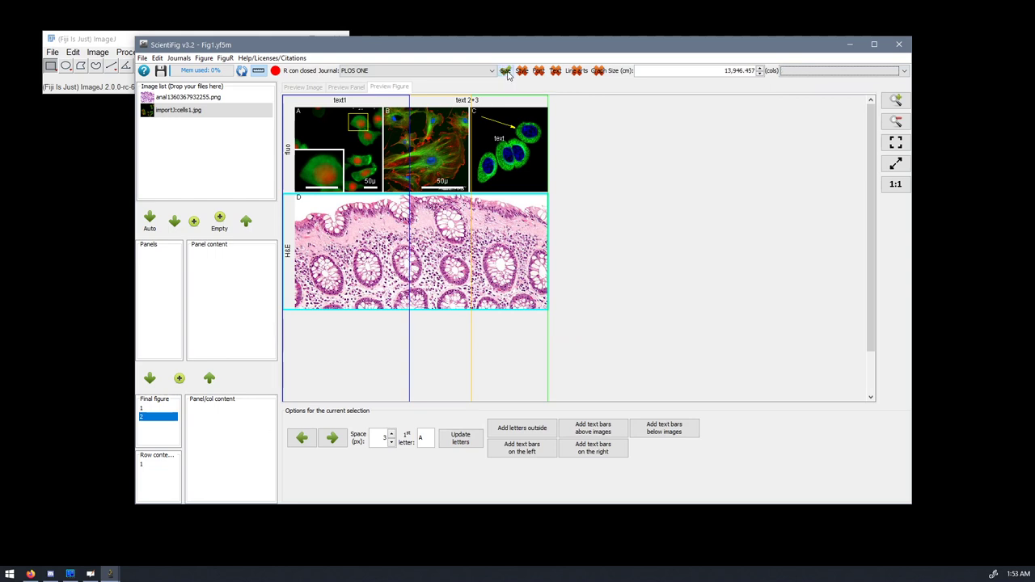
pyautogui.click(521, 72)
pyautogui.click(540, 72)
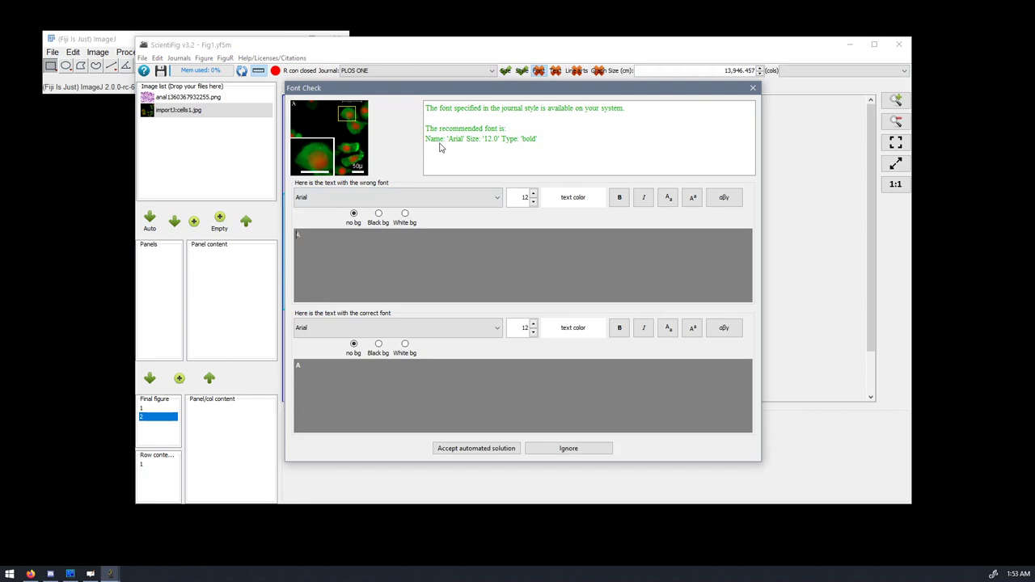
pyautogui.moveTo(439, 139); pyautogui.dragTo(530, 143)
pyautogui.click(508, 144)
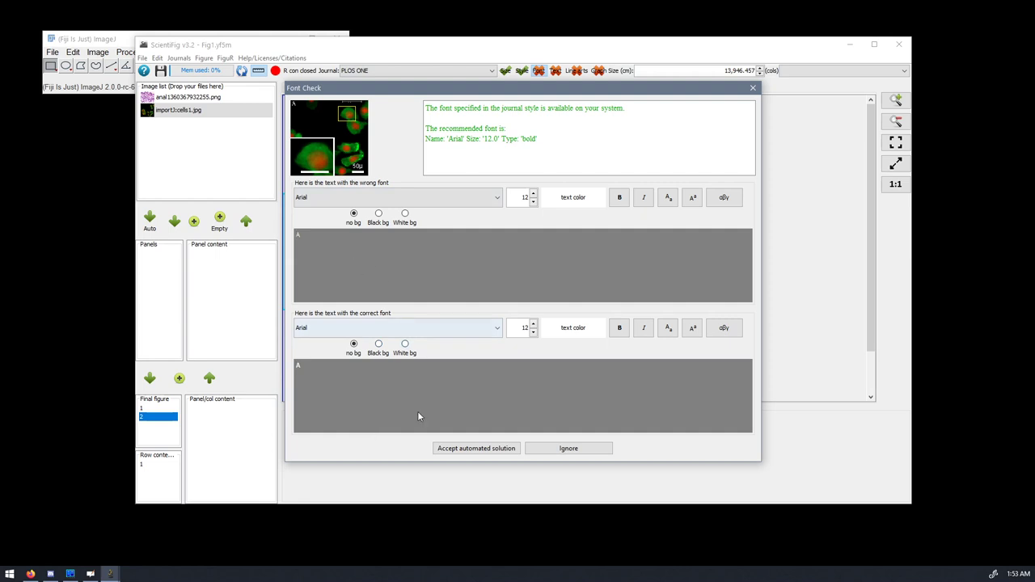
pyautogui.click(476, 451)
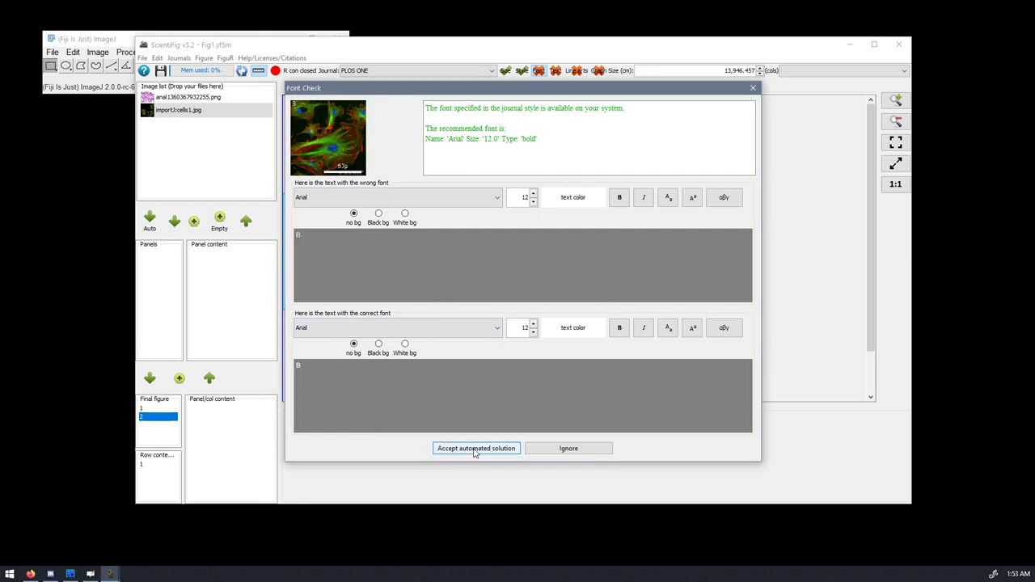
pyautogui.click(475, 449)
pyautogui.click(476, 450)
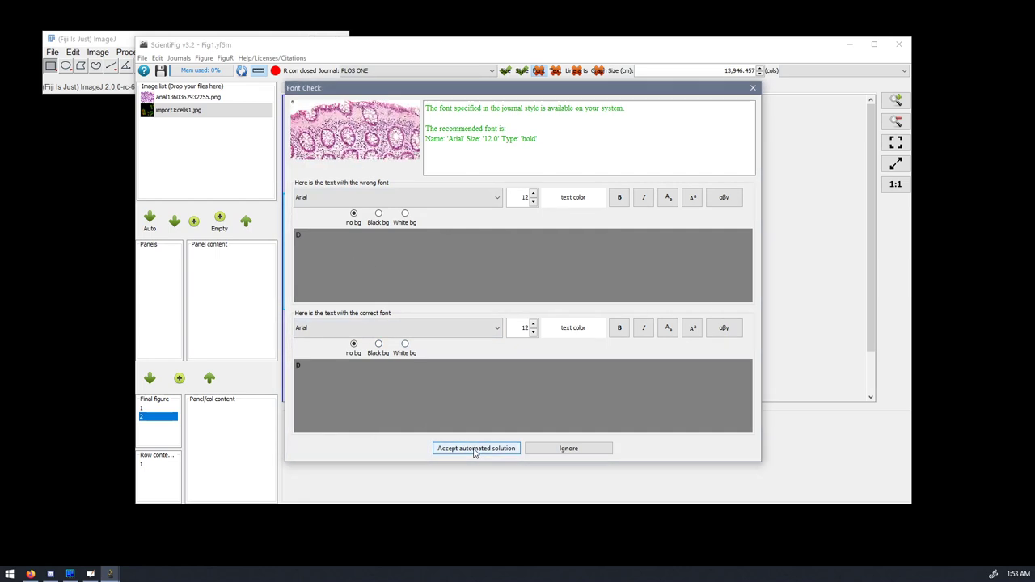
pyautogui.click(475, 450)
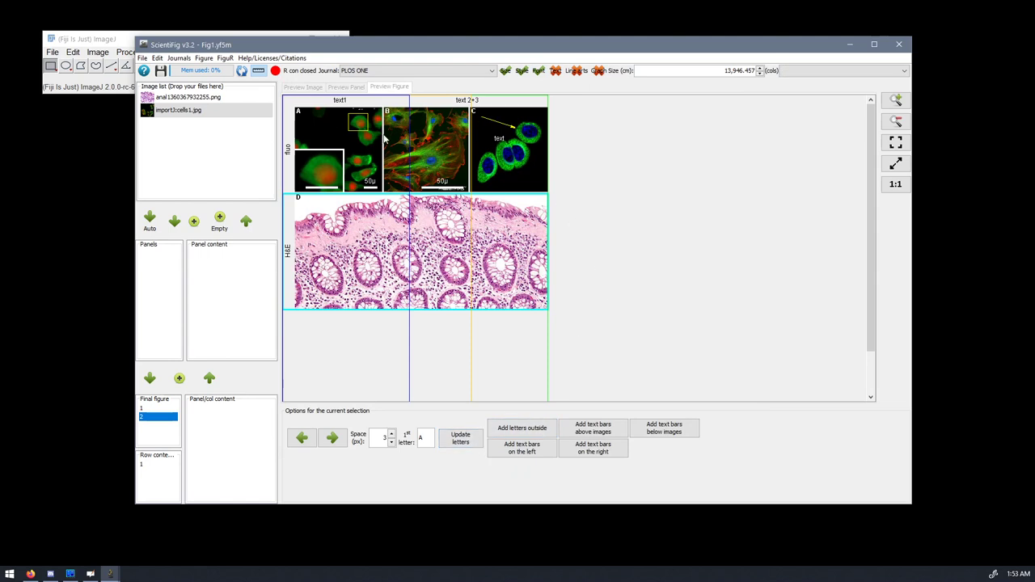
# Step: Run the remaining journal checks on the figure's text, line art stroke width and graphs
pyautogui.click(556, 73)
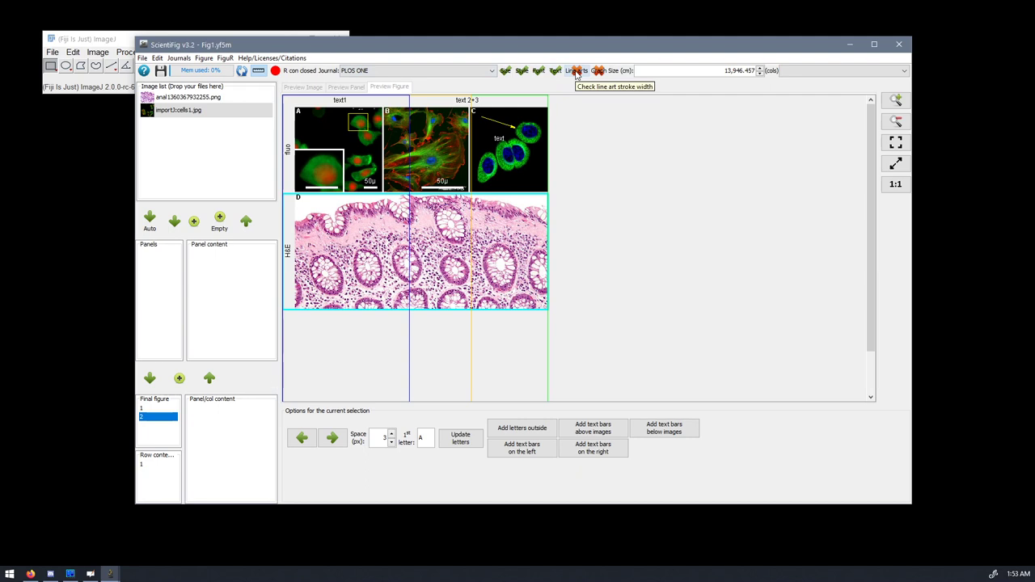
pyautogui.click(575, 72)
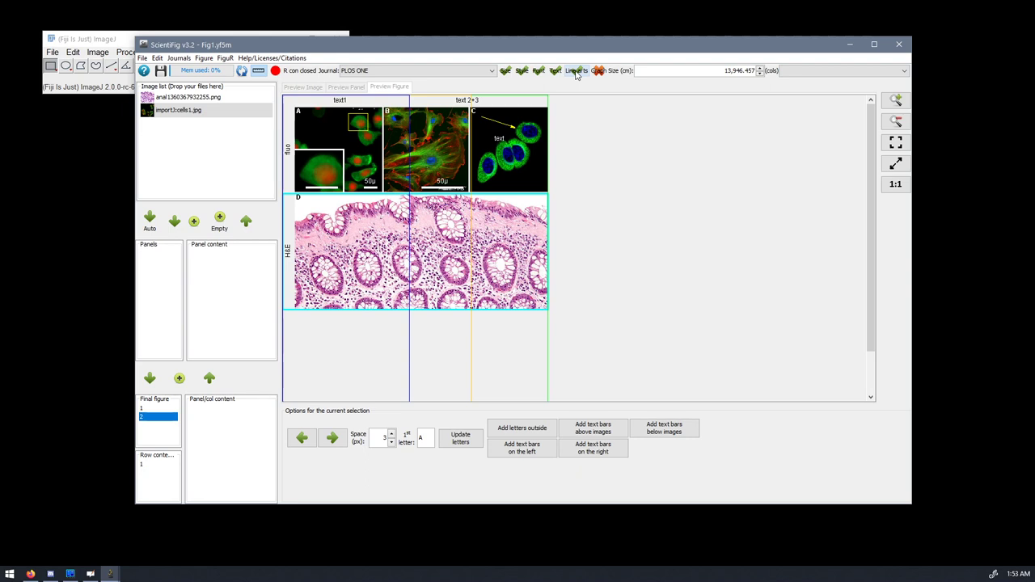
pyautogui.click(599, 73)
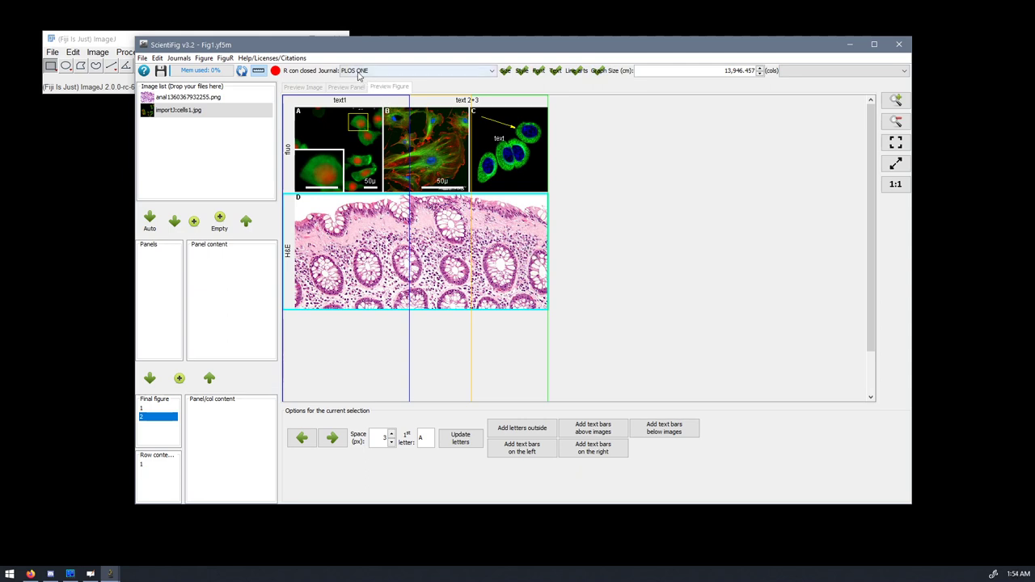
# Step: Switch the target journal to Nature Methods and fit both figure rows to a width of 2 Cols
pyautogui.click(359, 71)
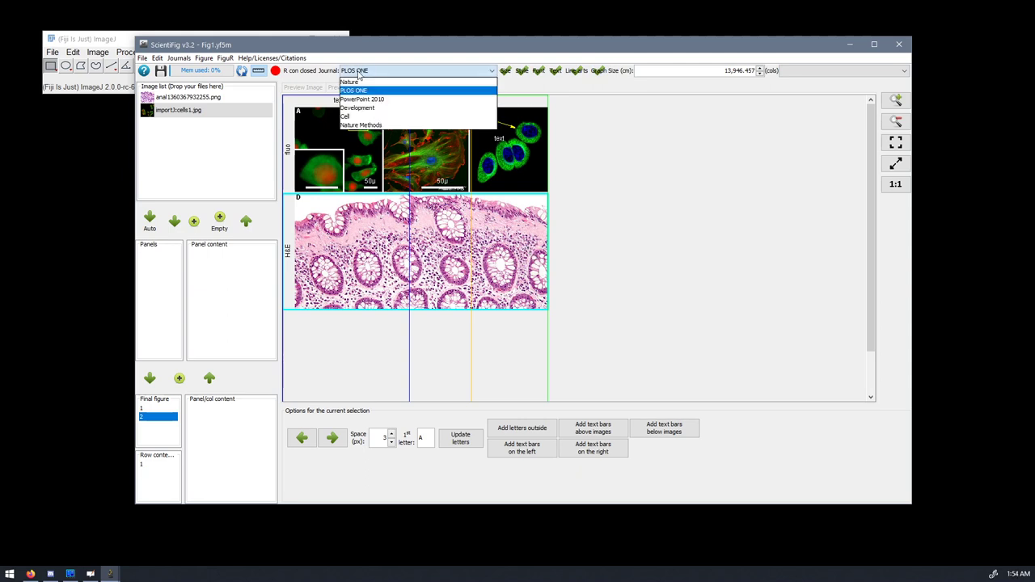
pyautogui.click(372, 126)
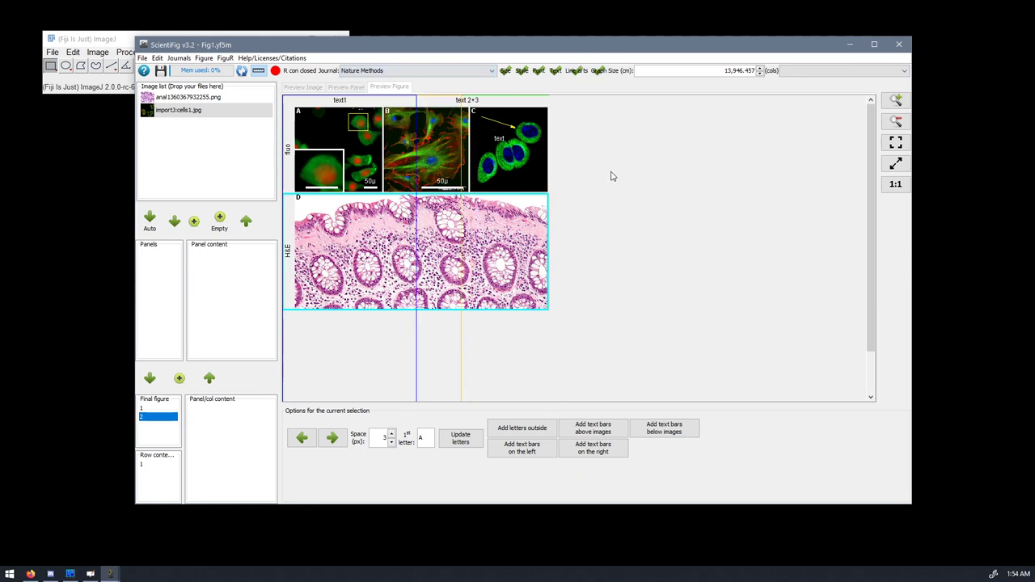
pyautogui.click(531, 159)
pyautogui.click(805, 72)
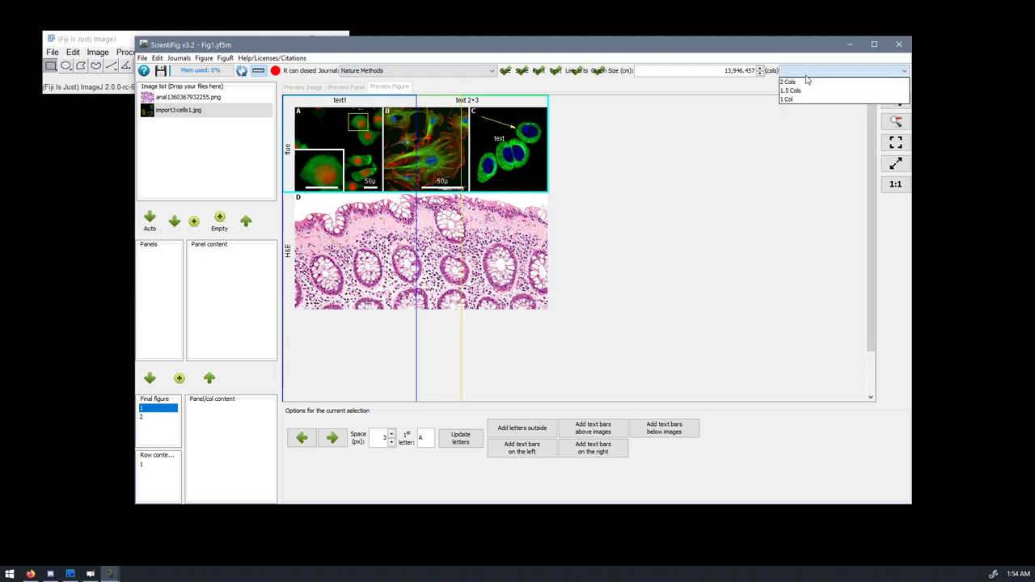
pyautogui.click(807, 82)
pyautogui.click(809, 72)
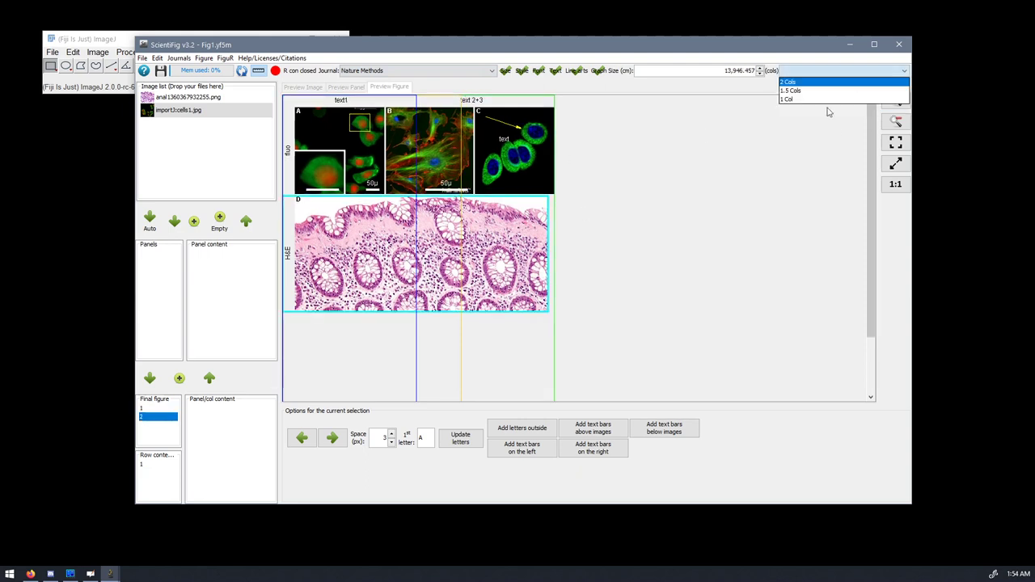
pyautogui.click(796, 83)
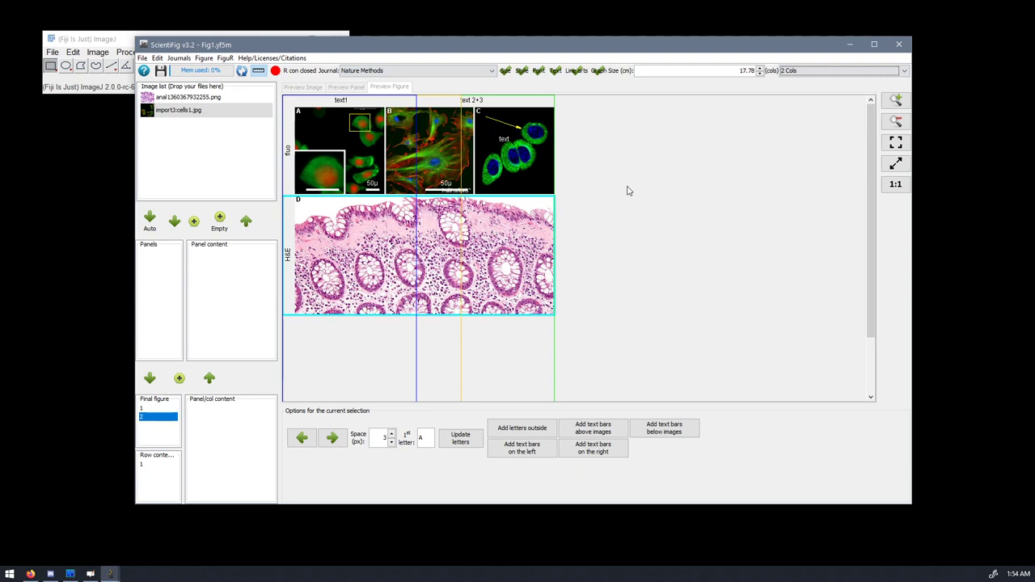
# Step: Run the text style and font checks and accept lower case for all four panel letters
pyautogui.click(522, 72)
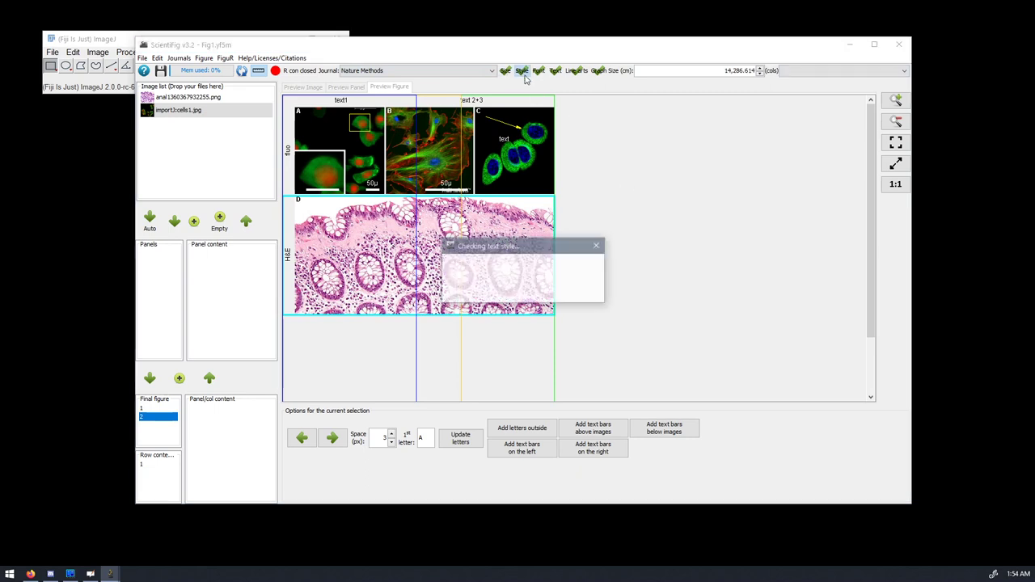
pyautogui.click(538, 72)
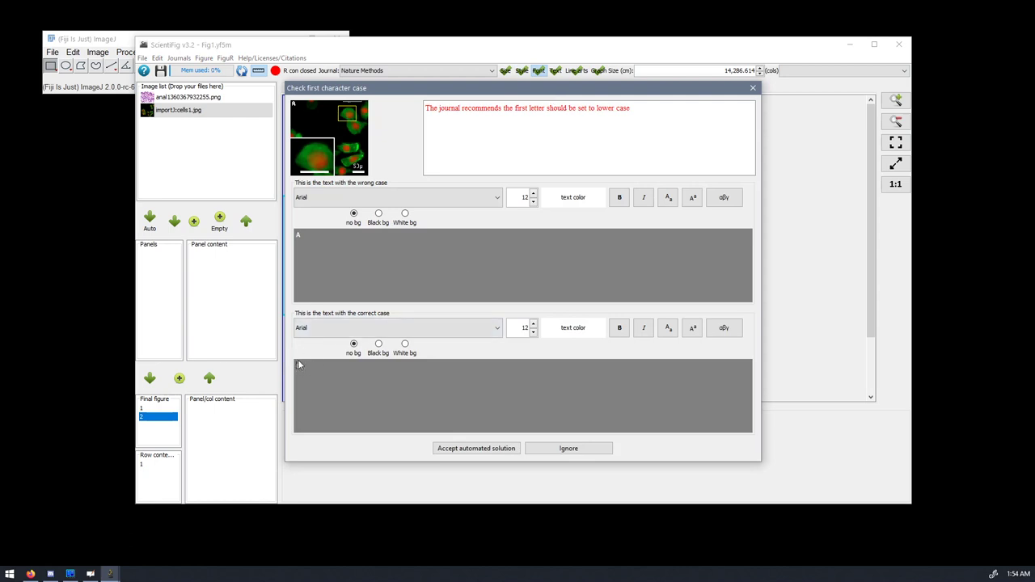
pyautogui.click(467, 450)
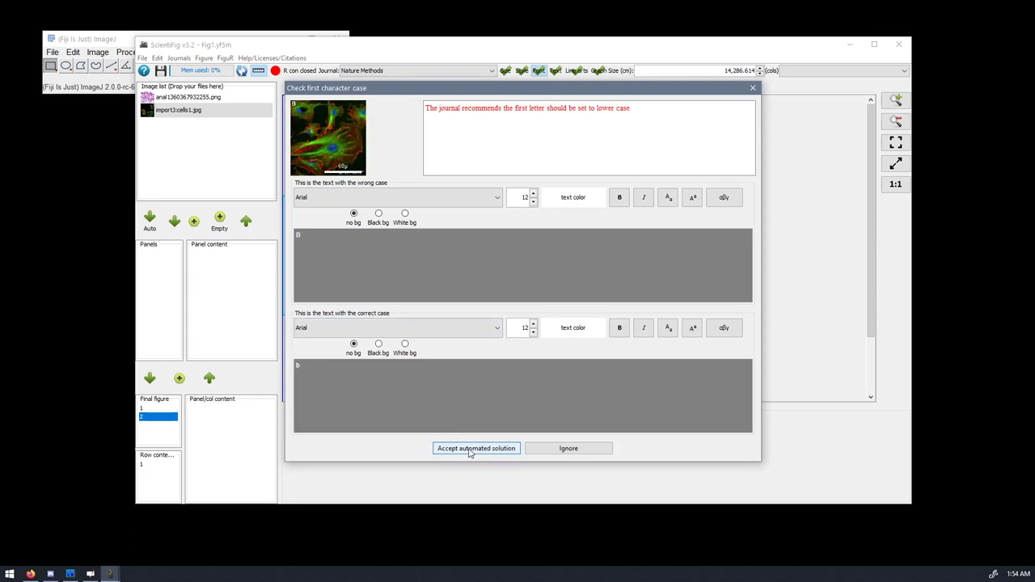
pyautogui.click(469, 449)
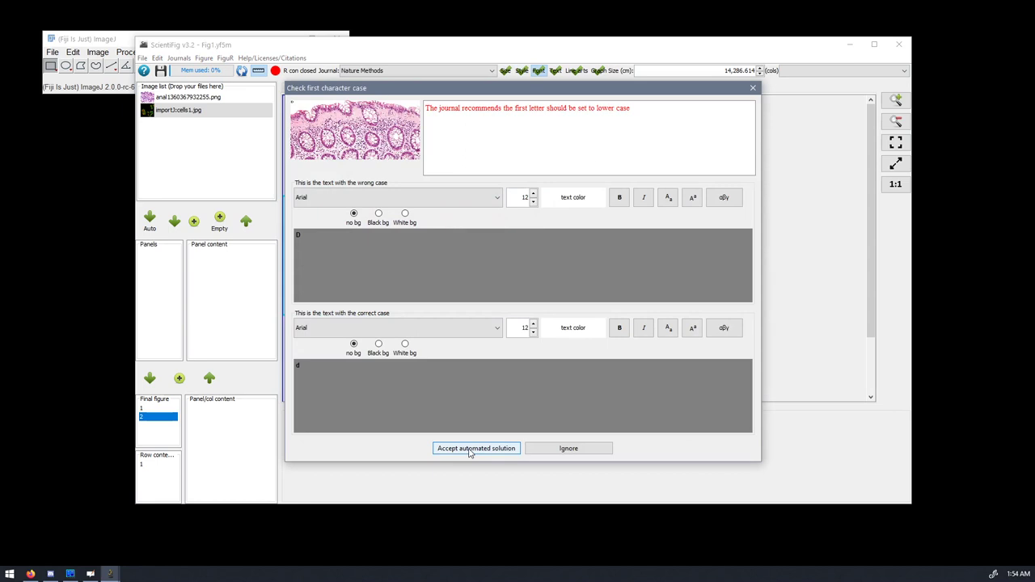
pyautogui.click(469, 450)
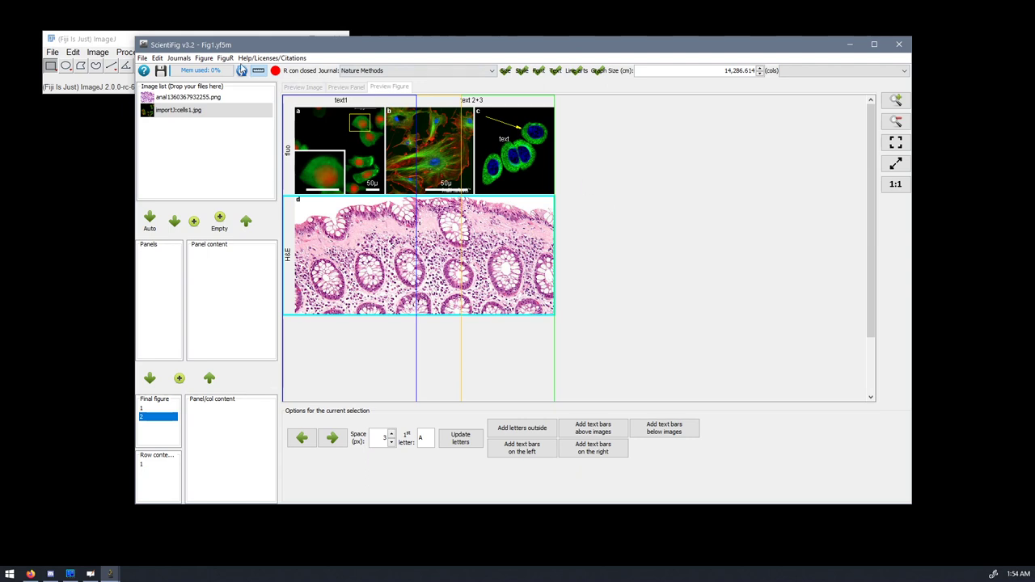
# Step: Open the FiguR plotting window and move it beside the figure's image list
pyautogui.click(225, 58)
pyautogui.click(235, 73)
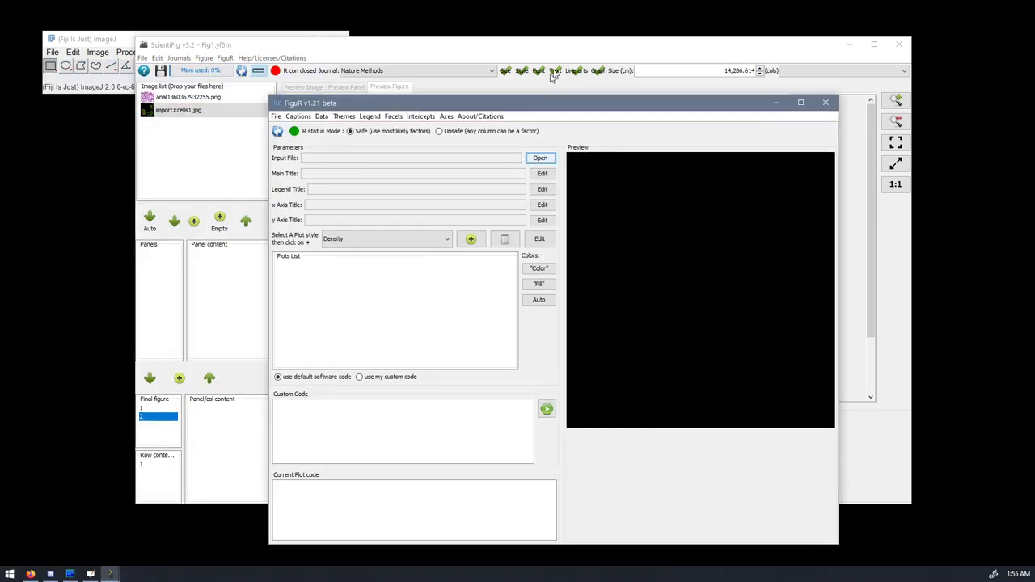
pyautogui.moveTo(516, 102); pyautogui.dragTo(585, 46)
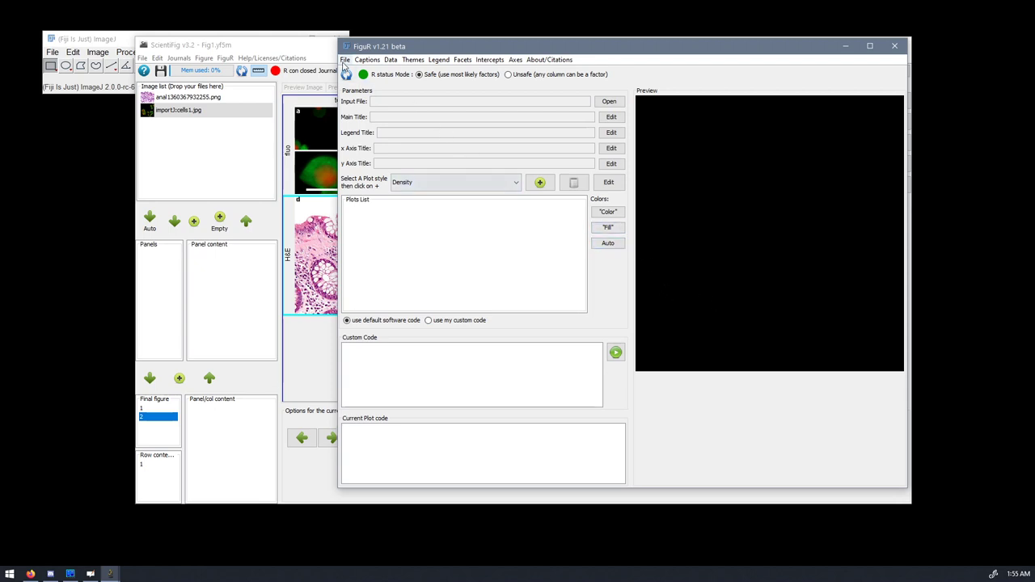
# Step: Open the saved plot RyeFig.figur using the data file embedded in it
pyautogui.click(345, 61)
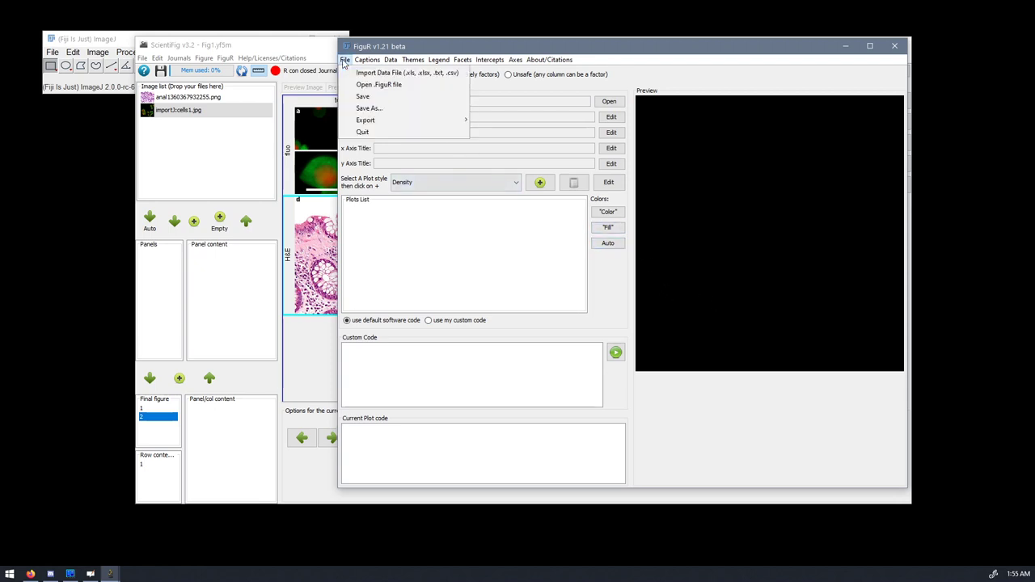
pyautogui.click(377, 84)
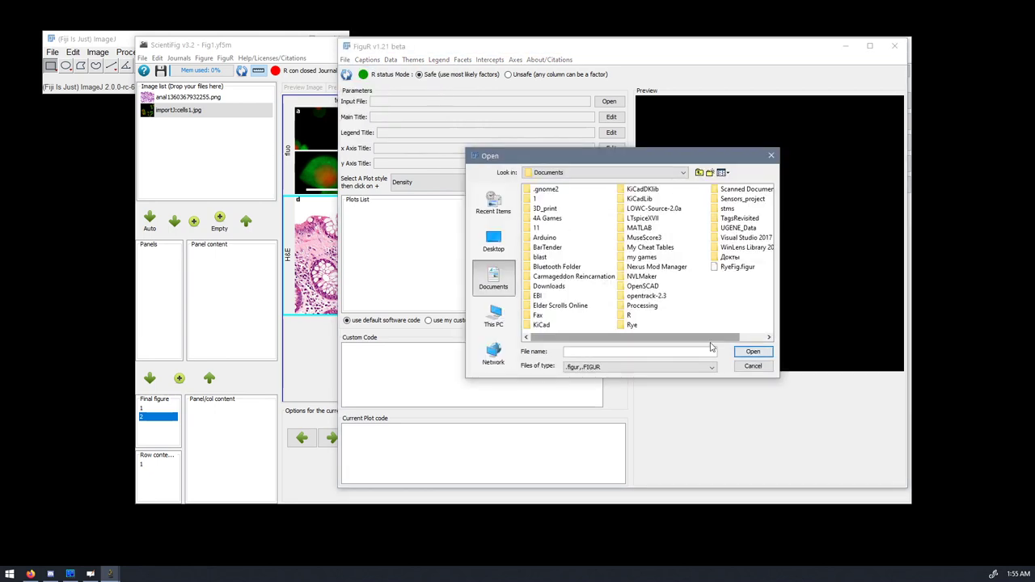
pyautogui.click(730, 268)
pyautogui.click(753, 351)
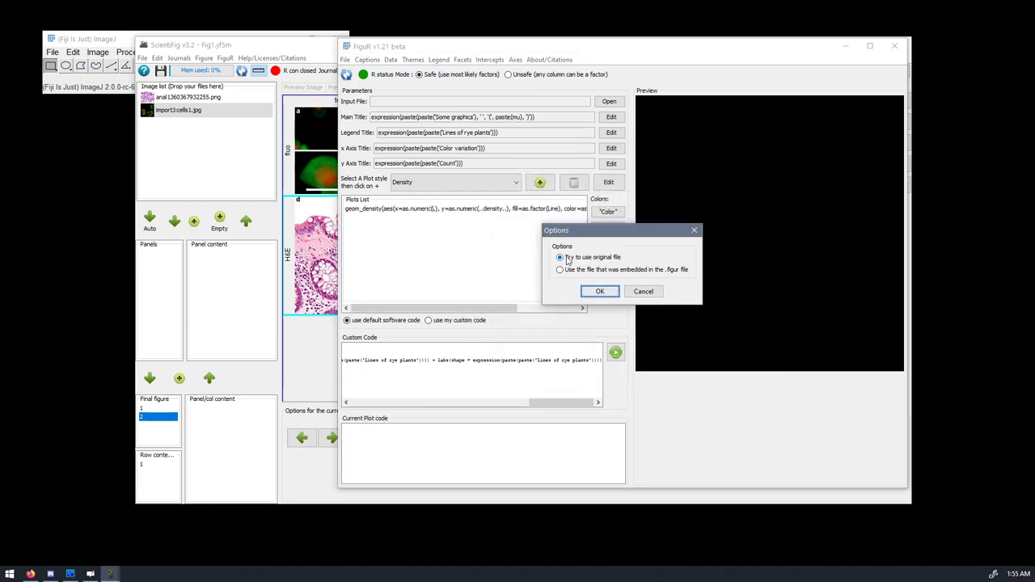
pyautogui.moveTo(587, 235); pyautogui.dragTo(538, 221)
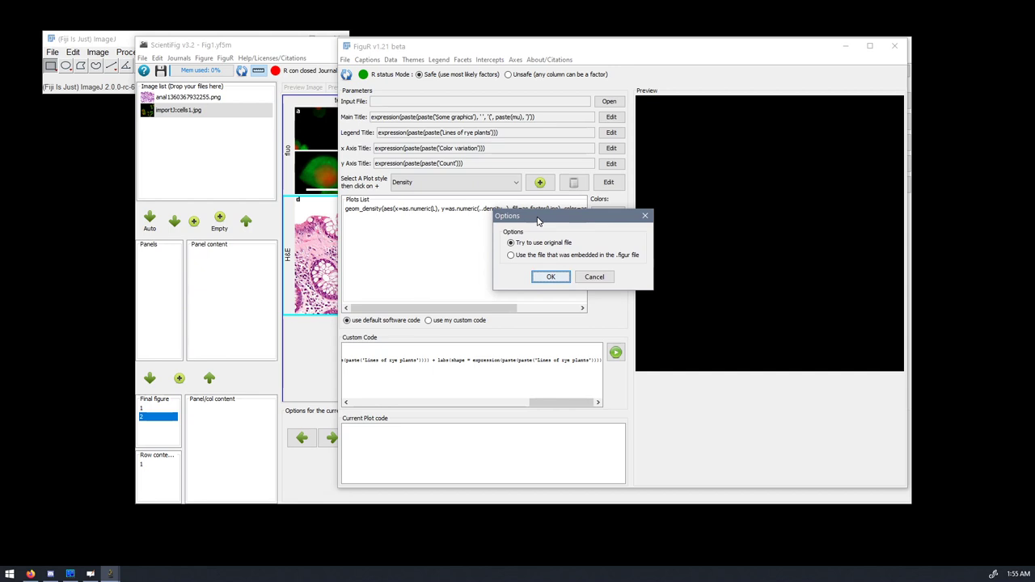
pyautogui.moveTo(537, 220); pyautogui.dragTo(525, 198)
pyautogui.click(526, 234)
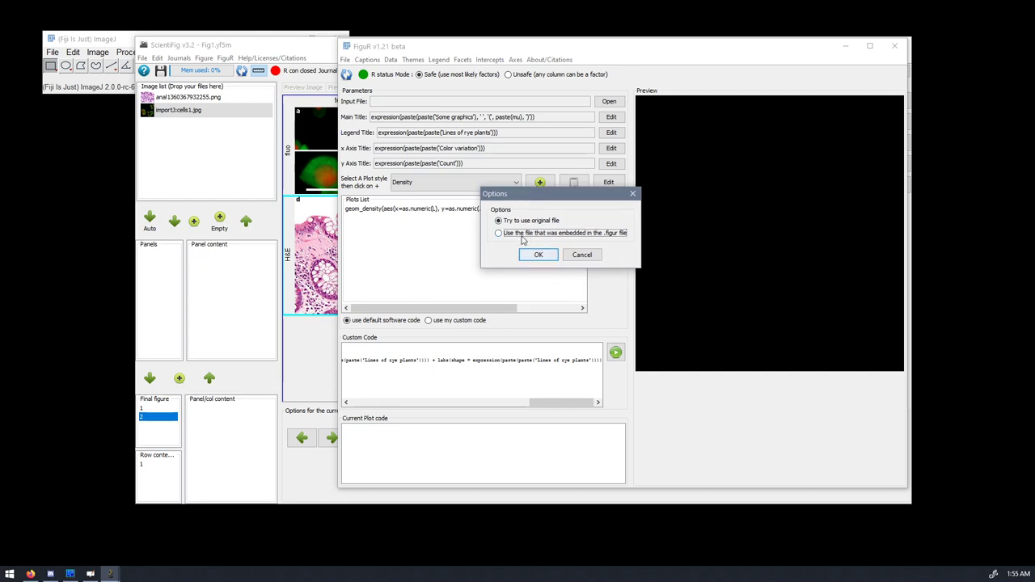
pyautogui.click(528, 255)
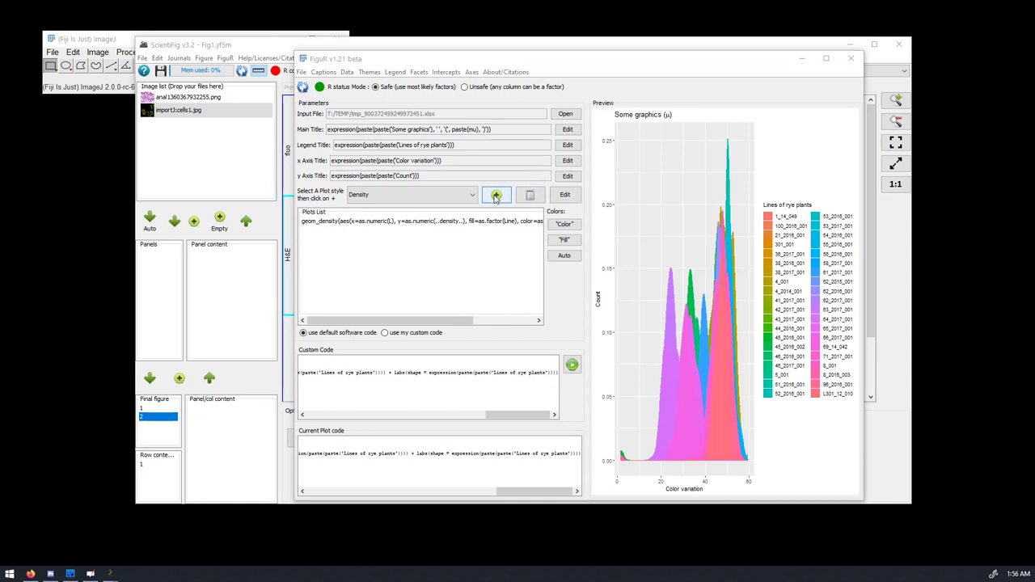
pyautogui.moveTo(514, 58); pyautogui.dragTo(482, 54)
pyautogui.click(273, 59)
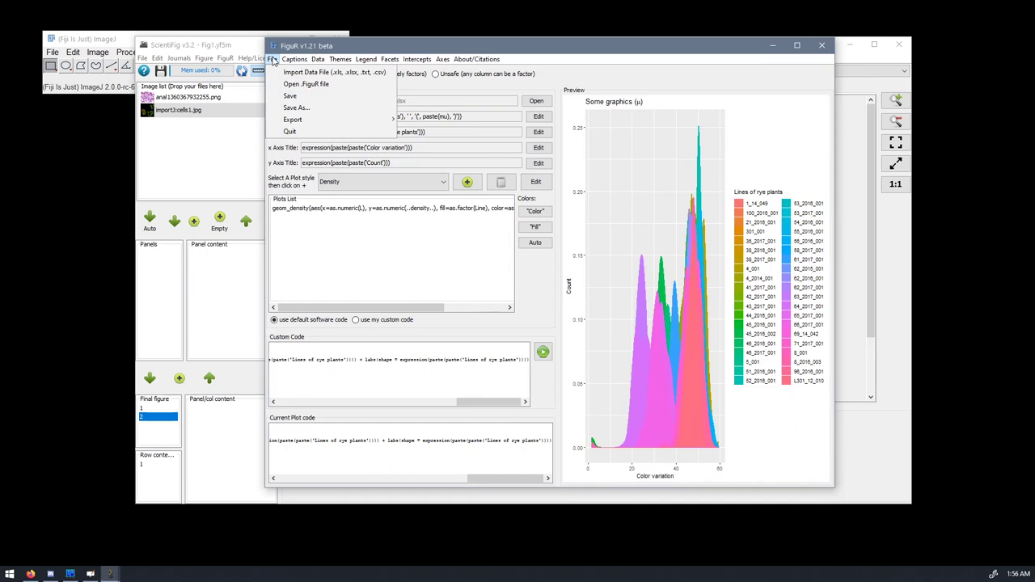
pyautogui.moveTo(307, 121)
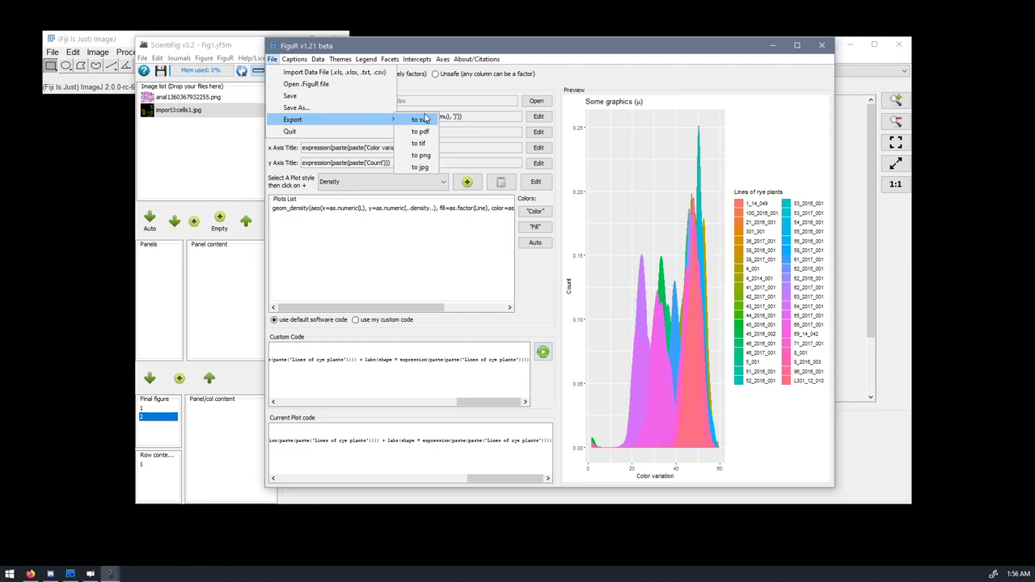
pyautogui.click(442, 59)
pyautogui.click(470, 51)
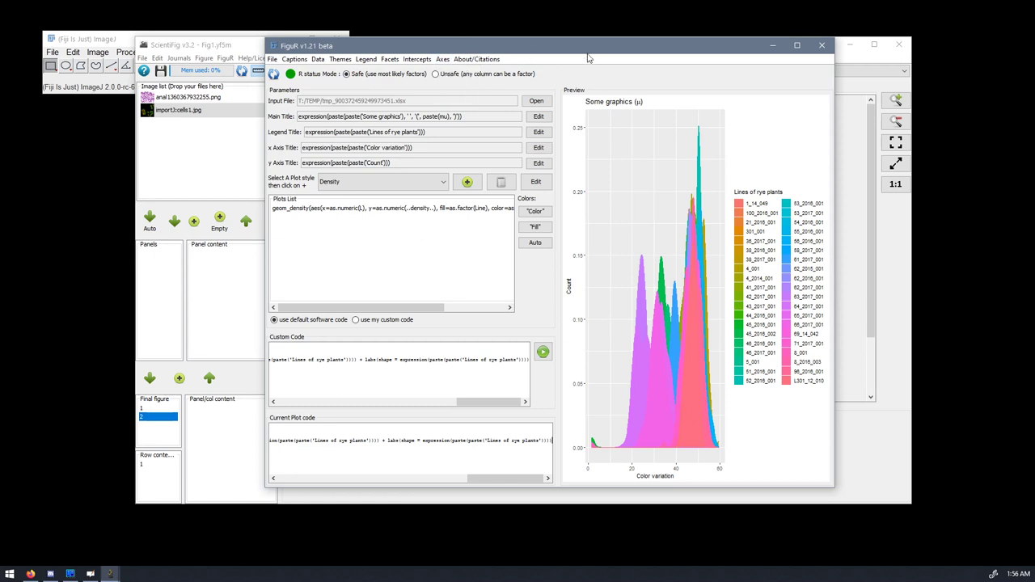
# Step: Quit the FiguR plotting window without saving the plot
pyautogui.click(821, 45)
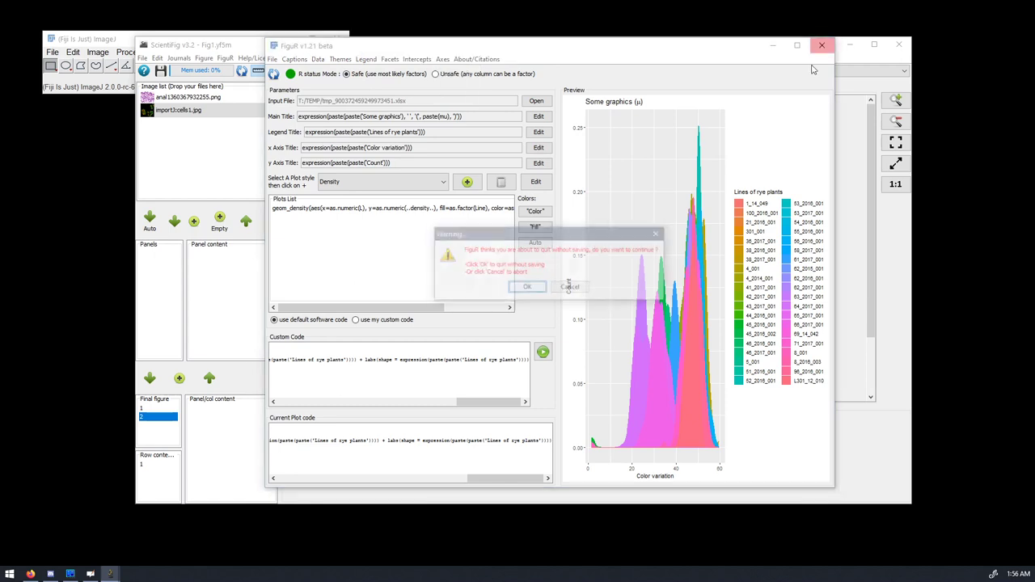
pyautogui.click(570, 287)
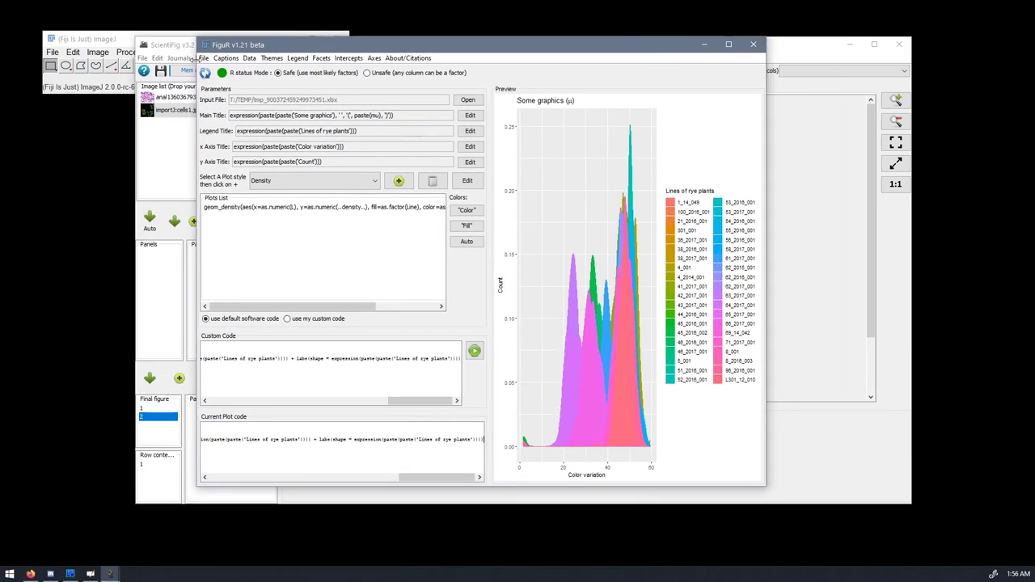
pyautogui.click(204, 58)
pyautogui.click(223, 131)
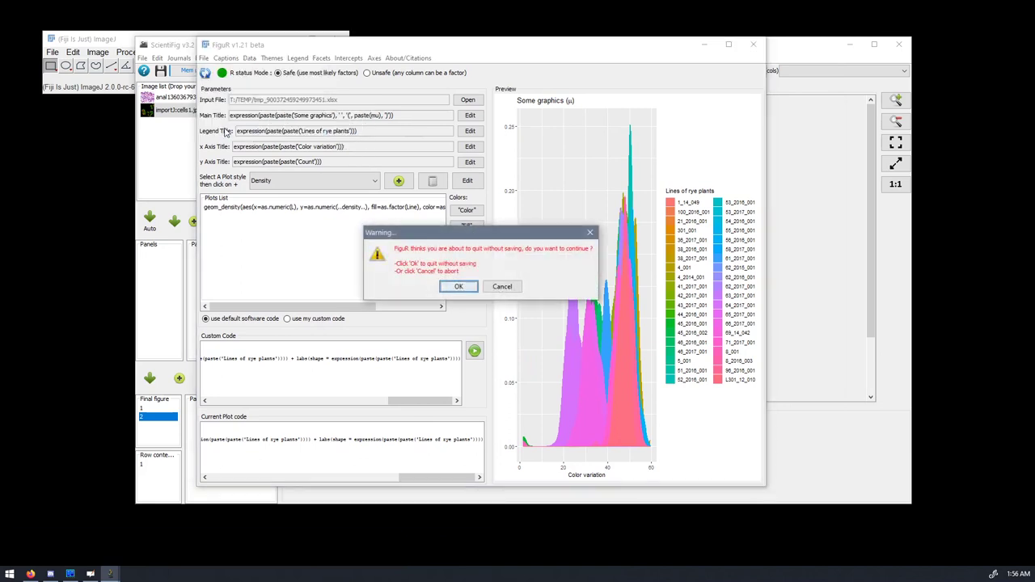
pyautogui.click(461, 285)
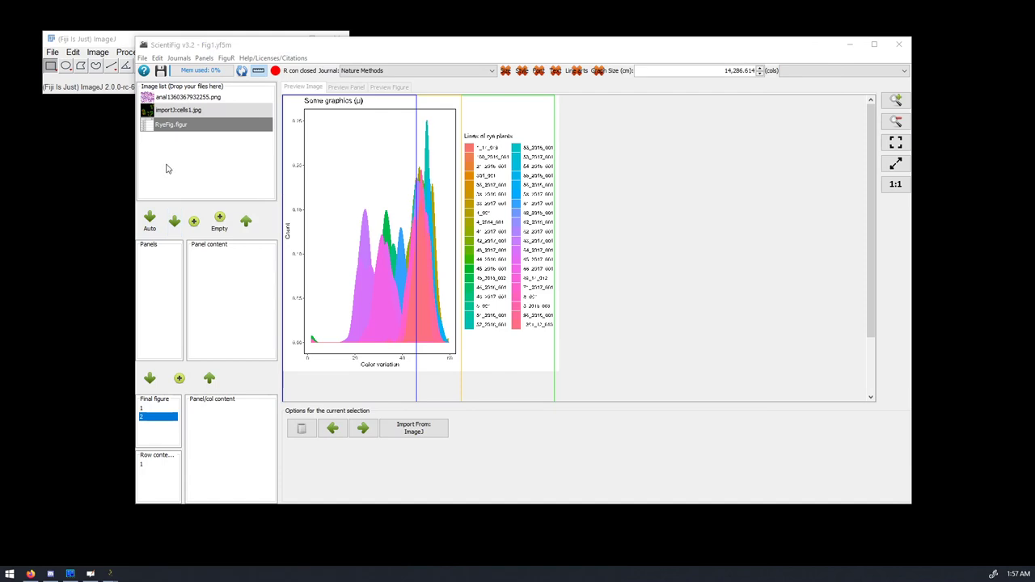
# Step: Set the graph size of the RyeFig.figur plot to the 1.5 Cols journal width
pyautogui.click(797, 71)
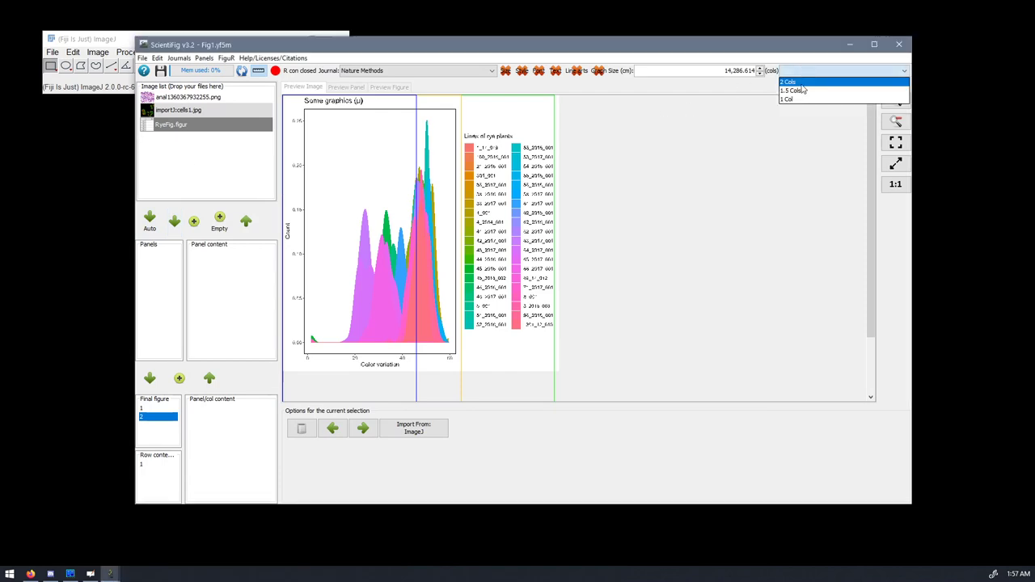
pyautogui.click(803, 90)
pyautogui.click(799, 73)
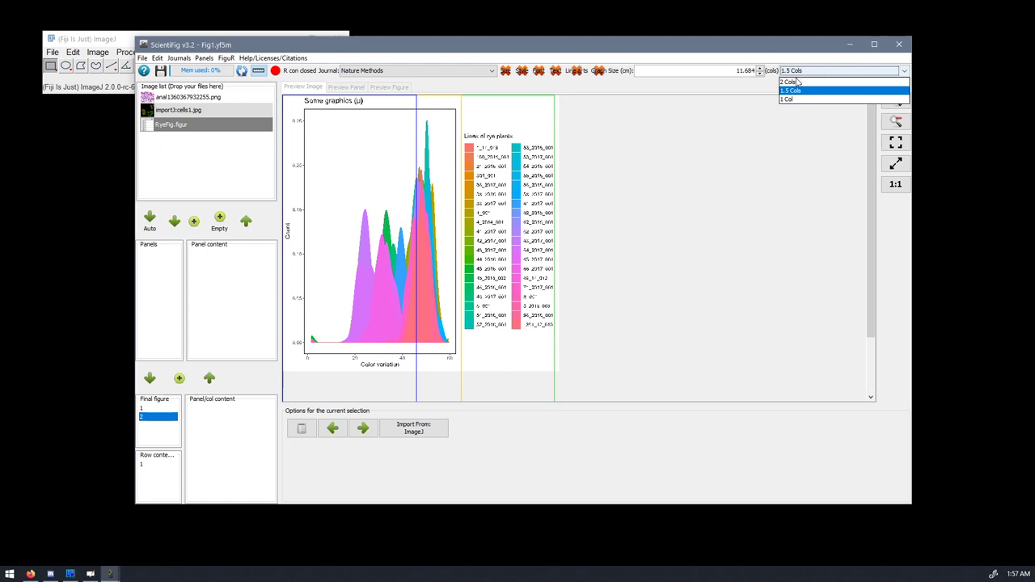
pyautogui.click(803, 90)
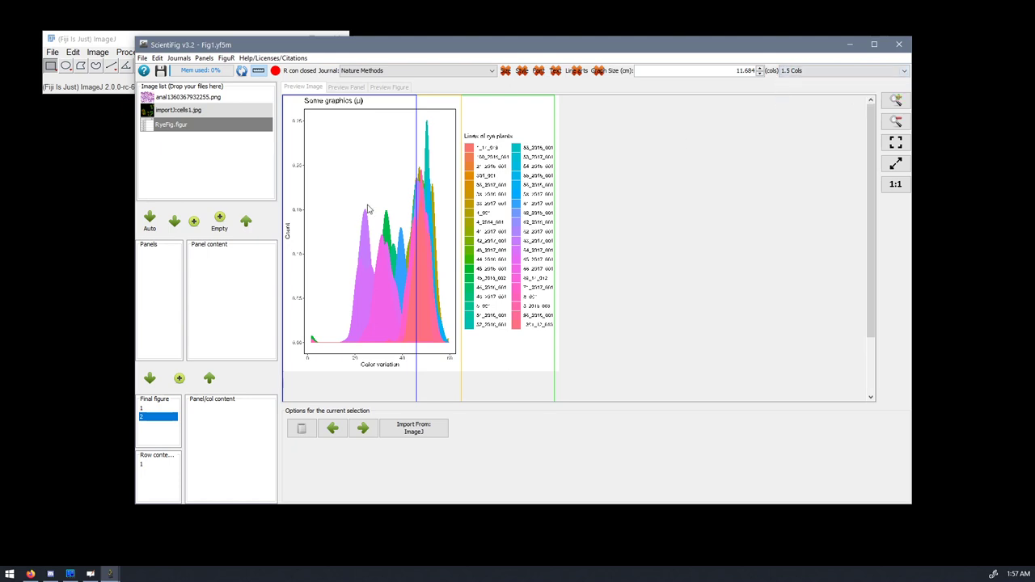
# Step: Try to create a lettered panel with 1 row and 1 column from RyeFig.figur, using the Comb fill order
pyautogui.click(174, 225)
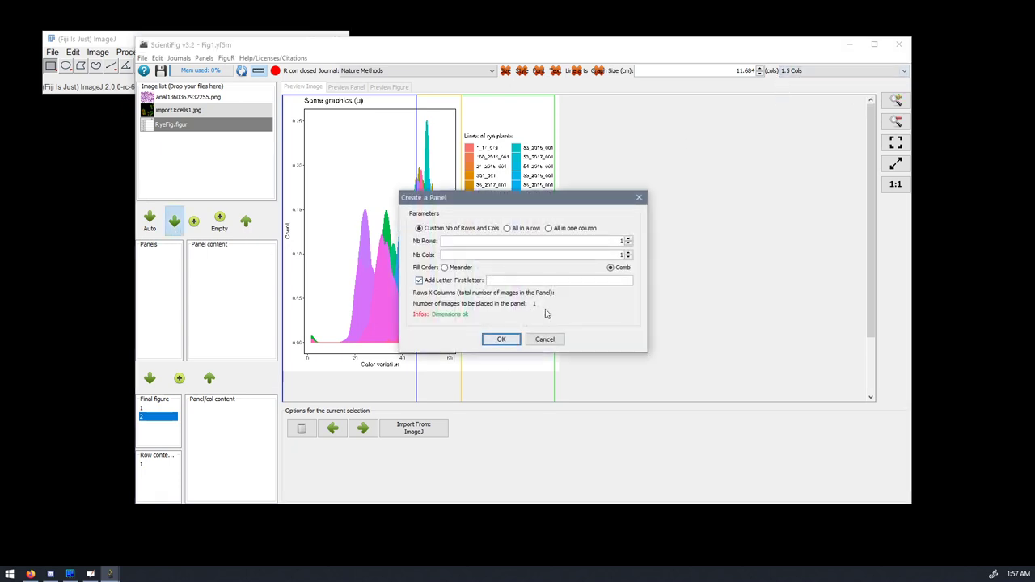
pyautogui.click(502, 339)
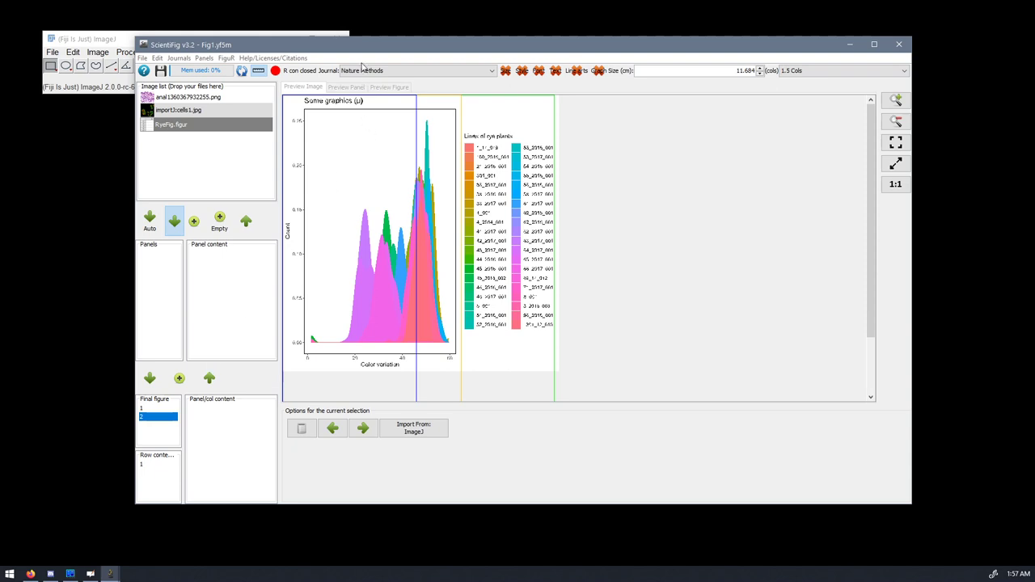
pyautogui.moveTo(368, 49); pyautogui.dragTo(387, 62)
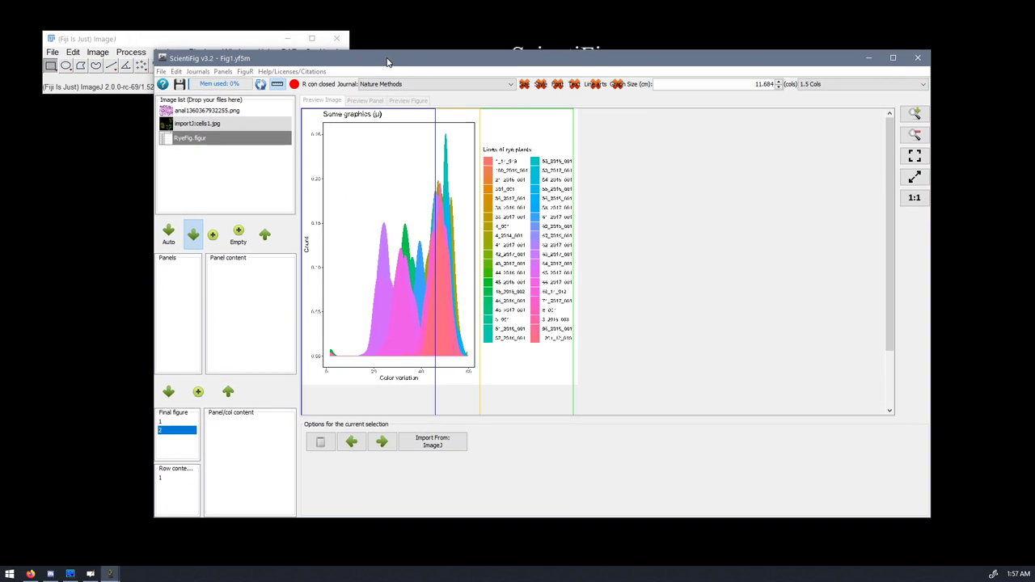